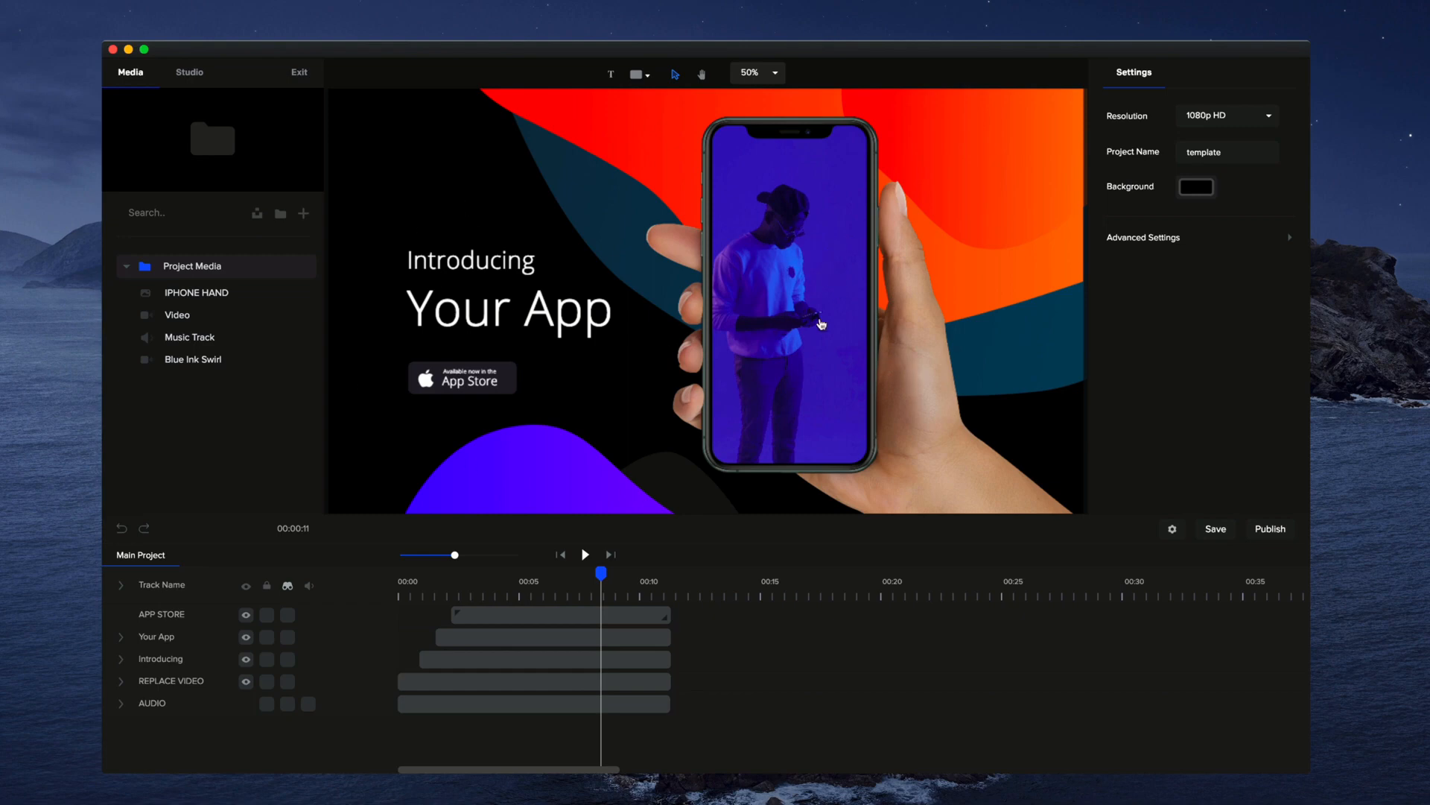
Try to move the purple and red background shapes directly on the main project canvas
{"action": "scroll", "coordinate": [822, 324], "scroll_direction": "down", "scroll_amount": 2}
{"action": "left_click", "coordinate": [518, 615]}
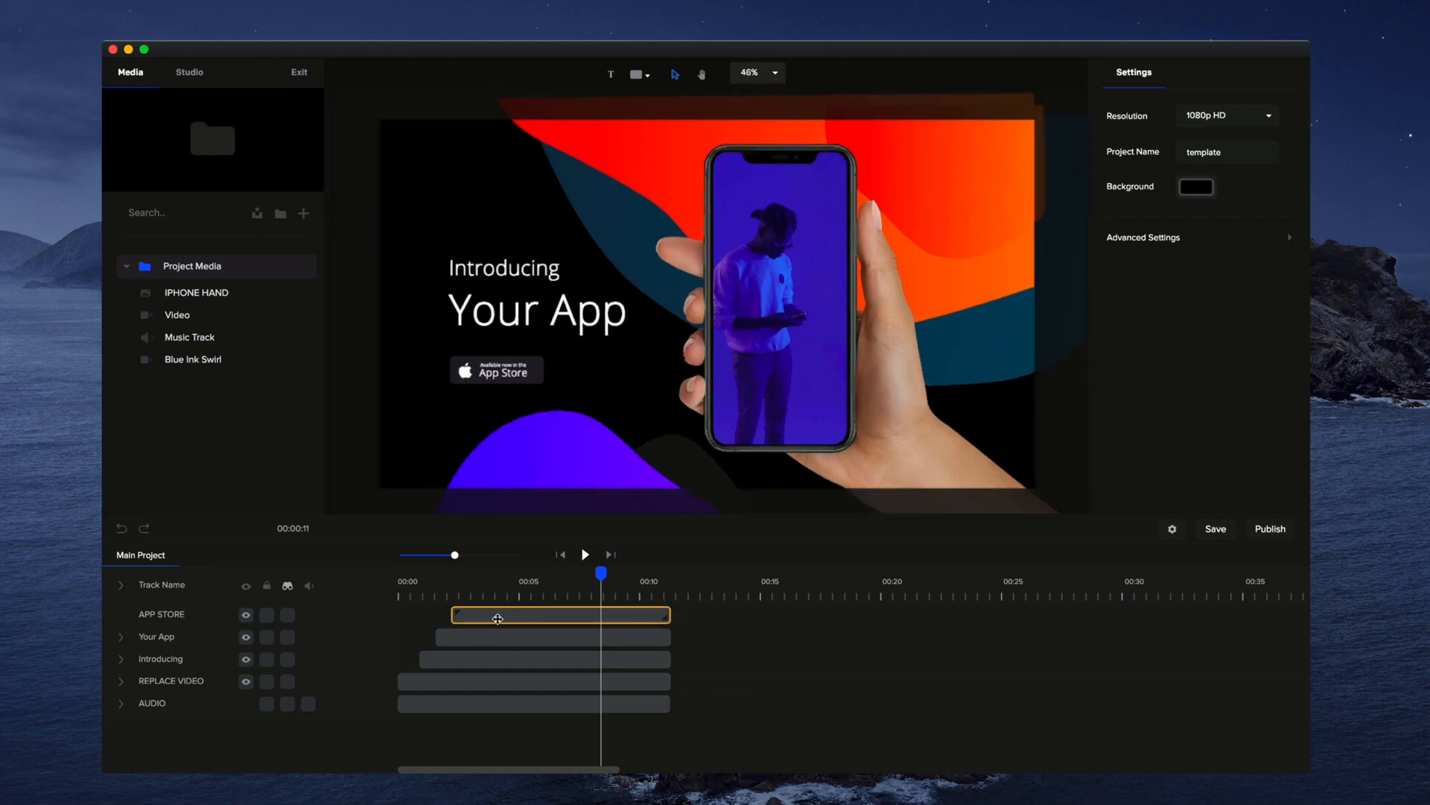
{"action": "left_click", "coordinate": [534, 462]}
{"action": "left_click_drag", "start_coordinate": [496, 431], "coordinate": [478, 477]}
{"action": "left_click", "coordinate": [543, 467]}
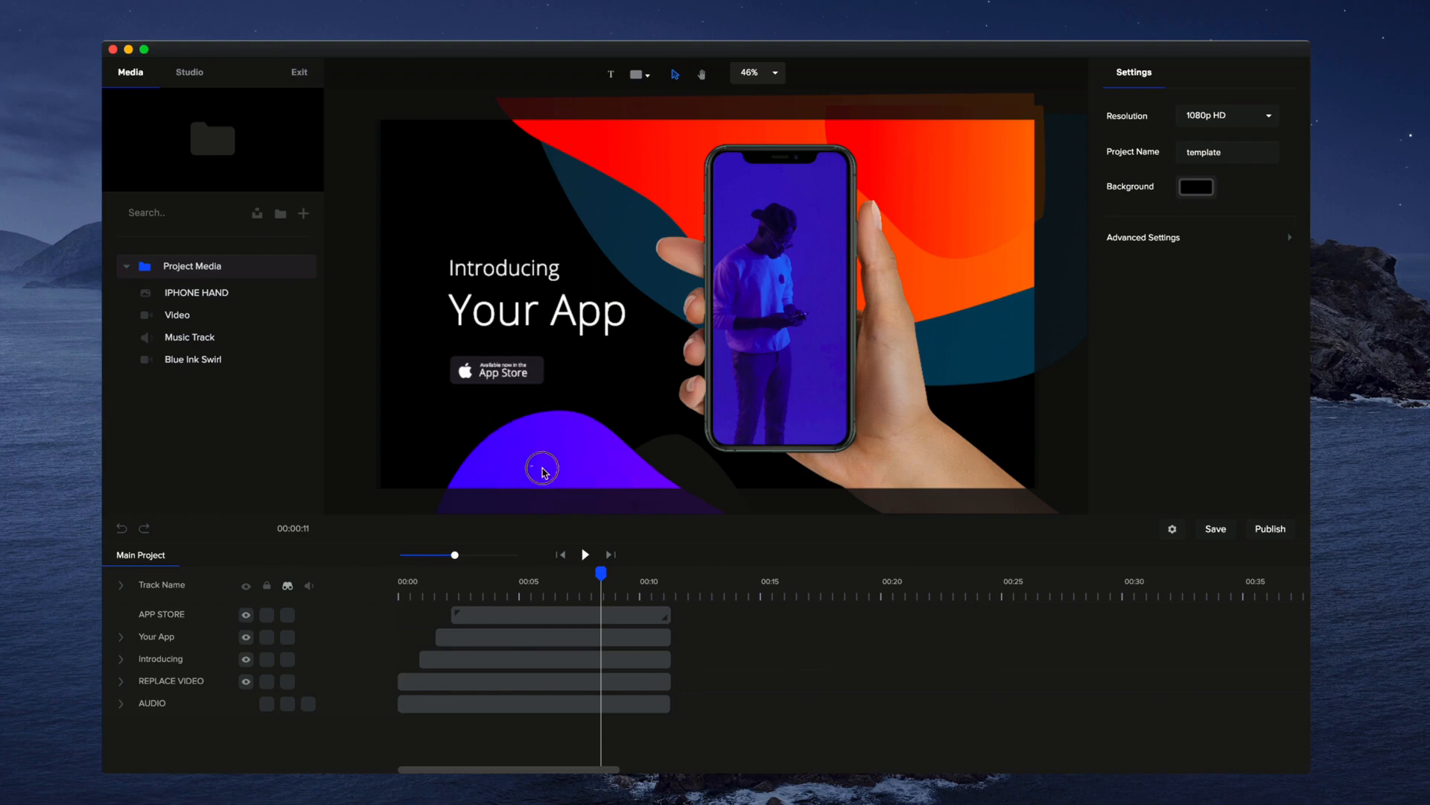
{"action": "left_click_drag", "start_coordinate": [638, 132], "coordinate": [654, 198]}
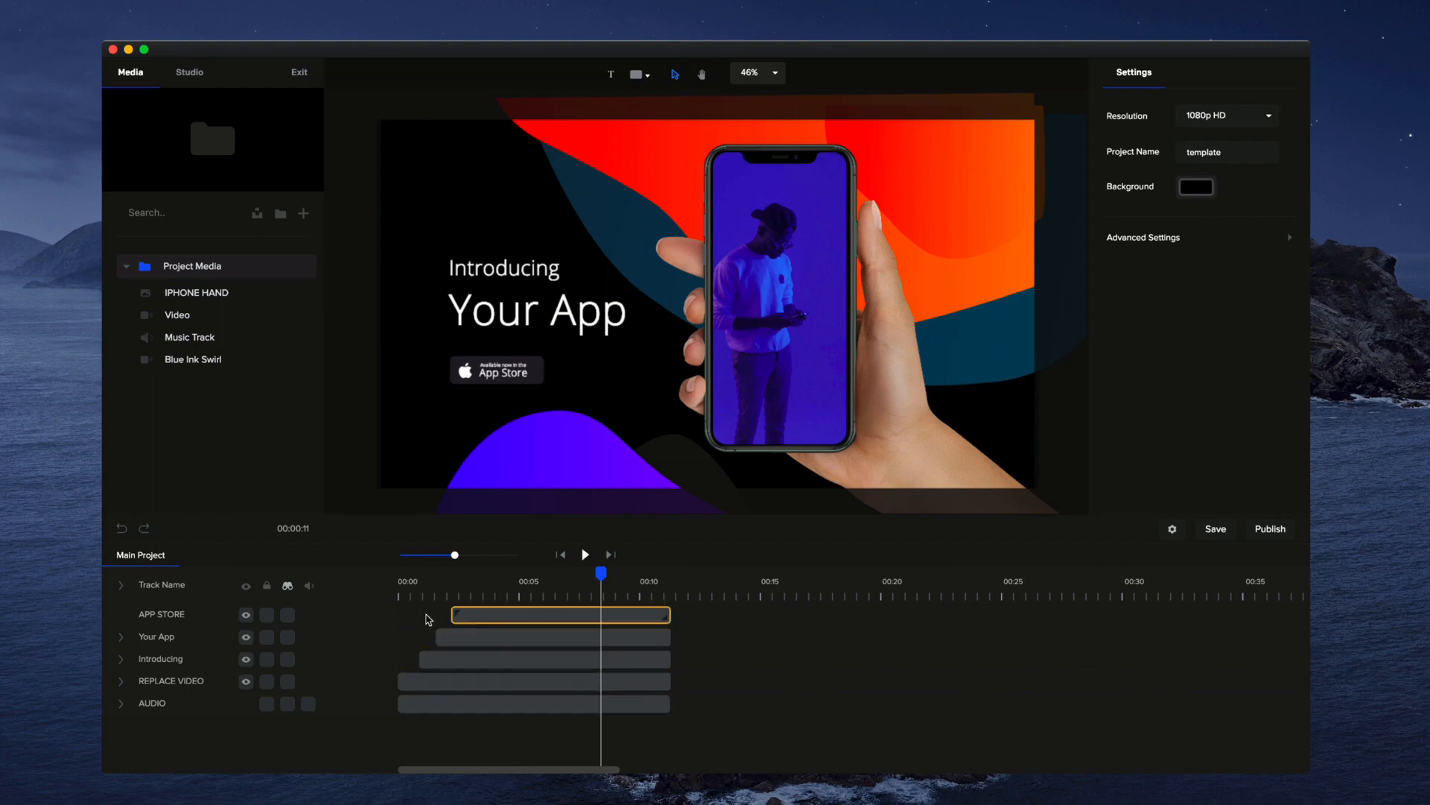
Reveal the hidden tracks, then unlock the SHAPES track and open it for editing
{"action": "left_click", "coordinate": [288, 587]}
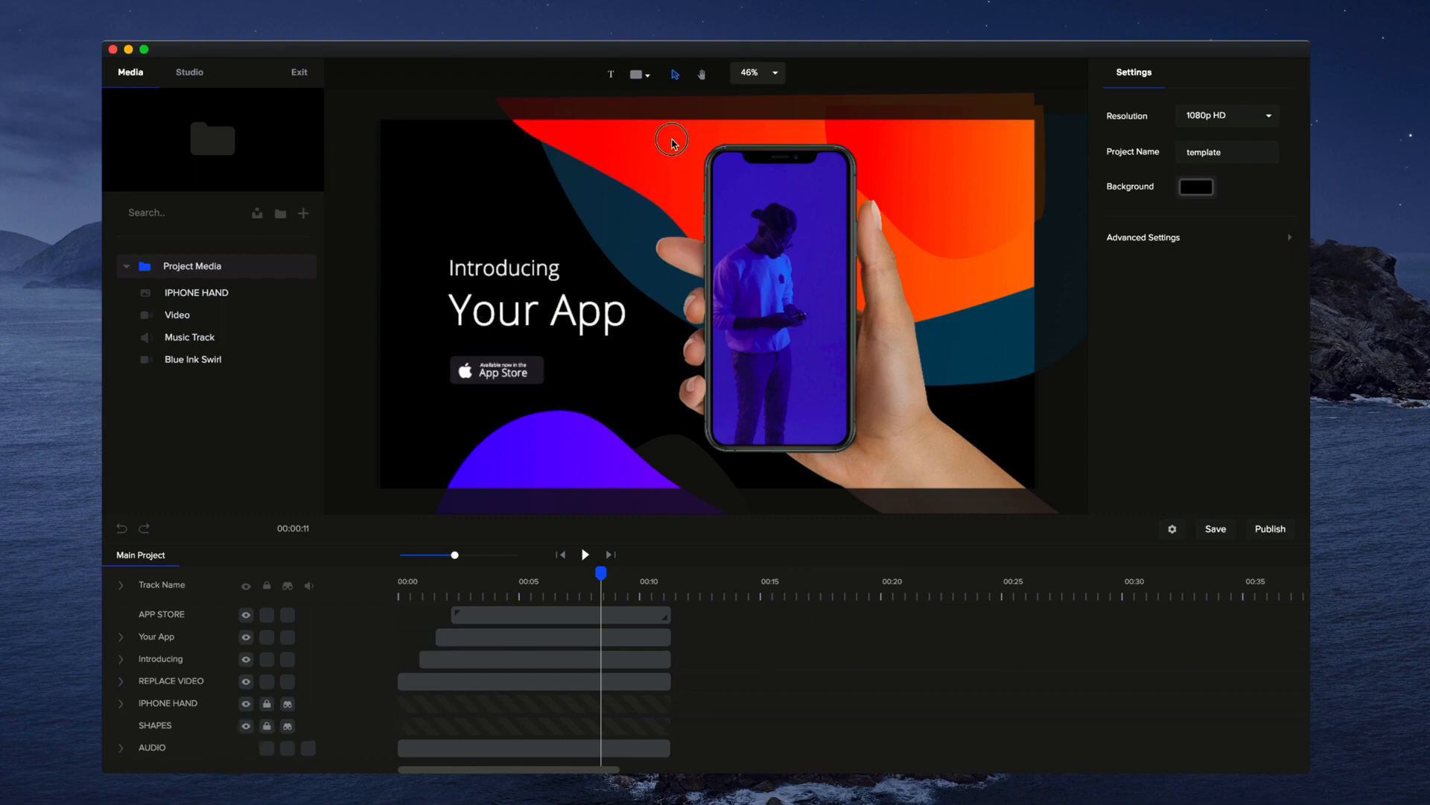
{"action": "left_click", "coordinate": [267, 726]}
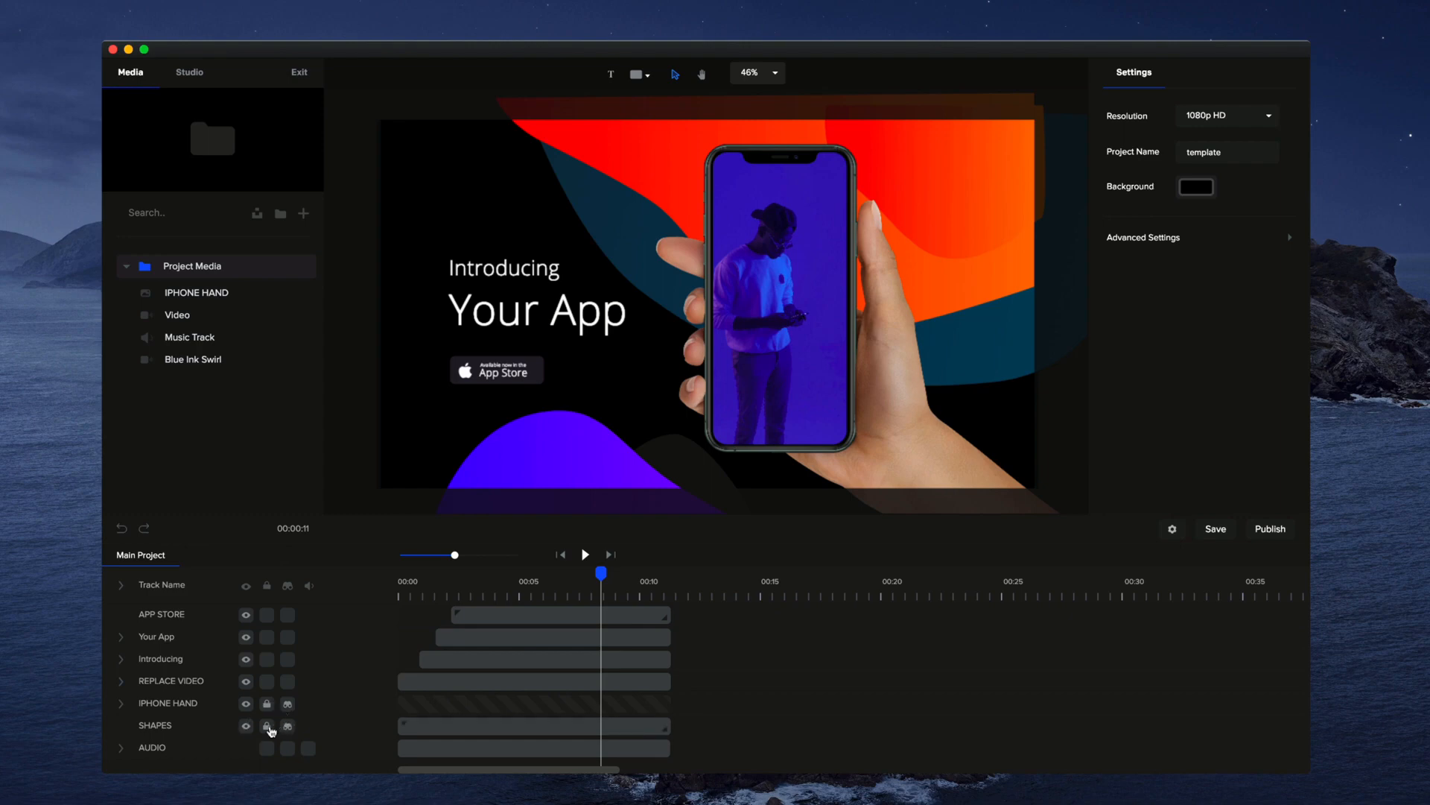
{"action": "left_click", "coordinate": [423, 732]}
{"action": "double_click", "coordinate": [450, 728]}
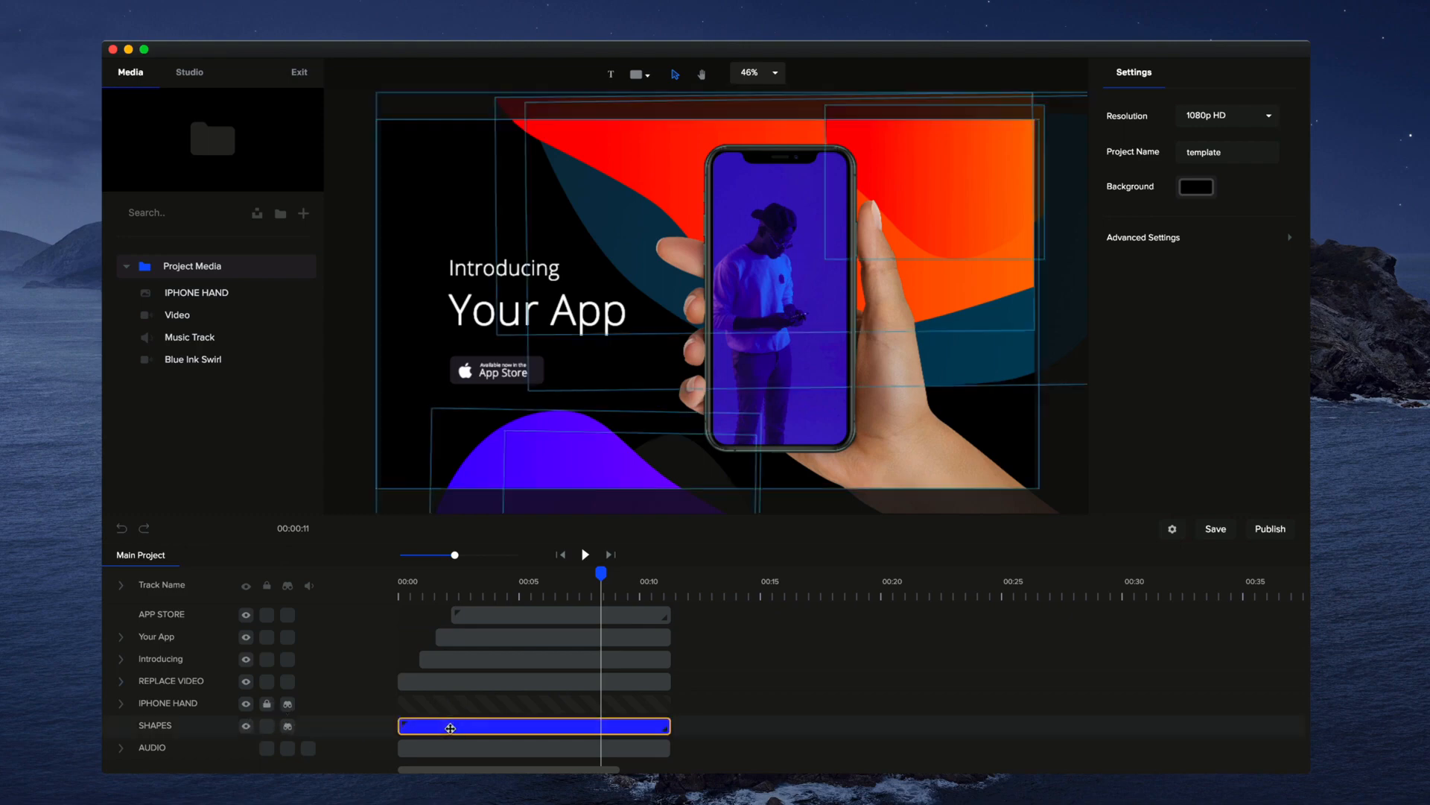
Give the dark teal shape a gradient fill from white to light blue and return to the main project
{"action": "left_click", "coordinate": [549, 436]}
{"action": "left_click_drag", "start_coordinate": [549, 436], "coordinate": [579, 449]}
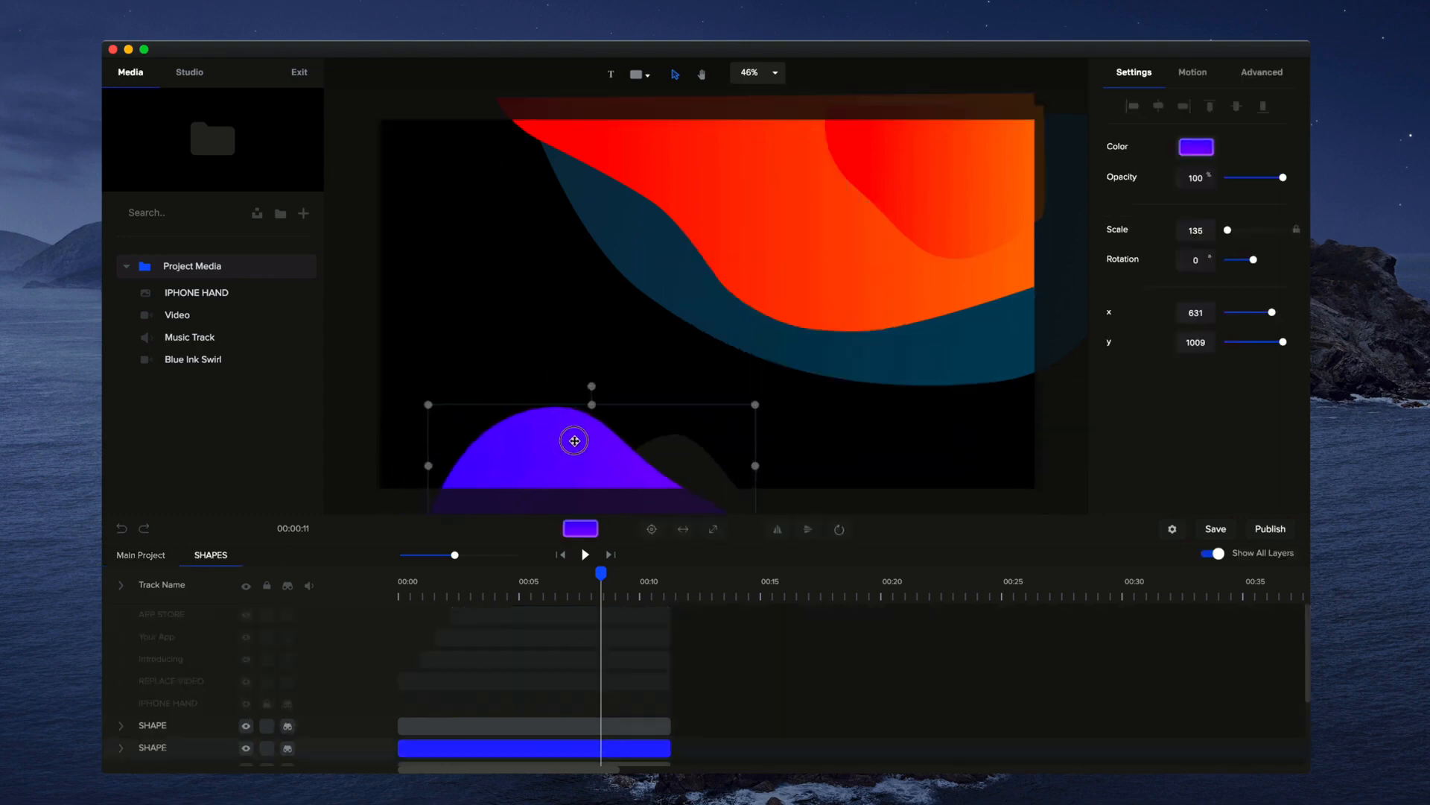
{"action": "left_click", "coordinate": [813, 344]}
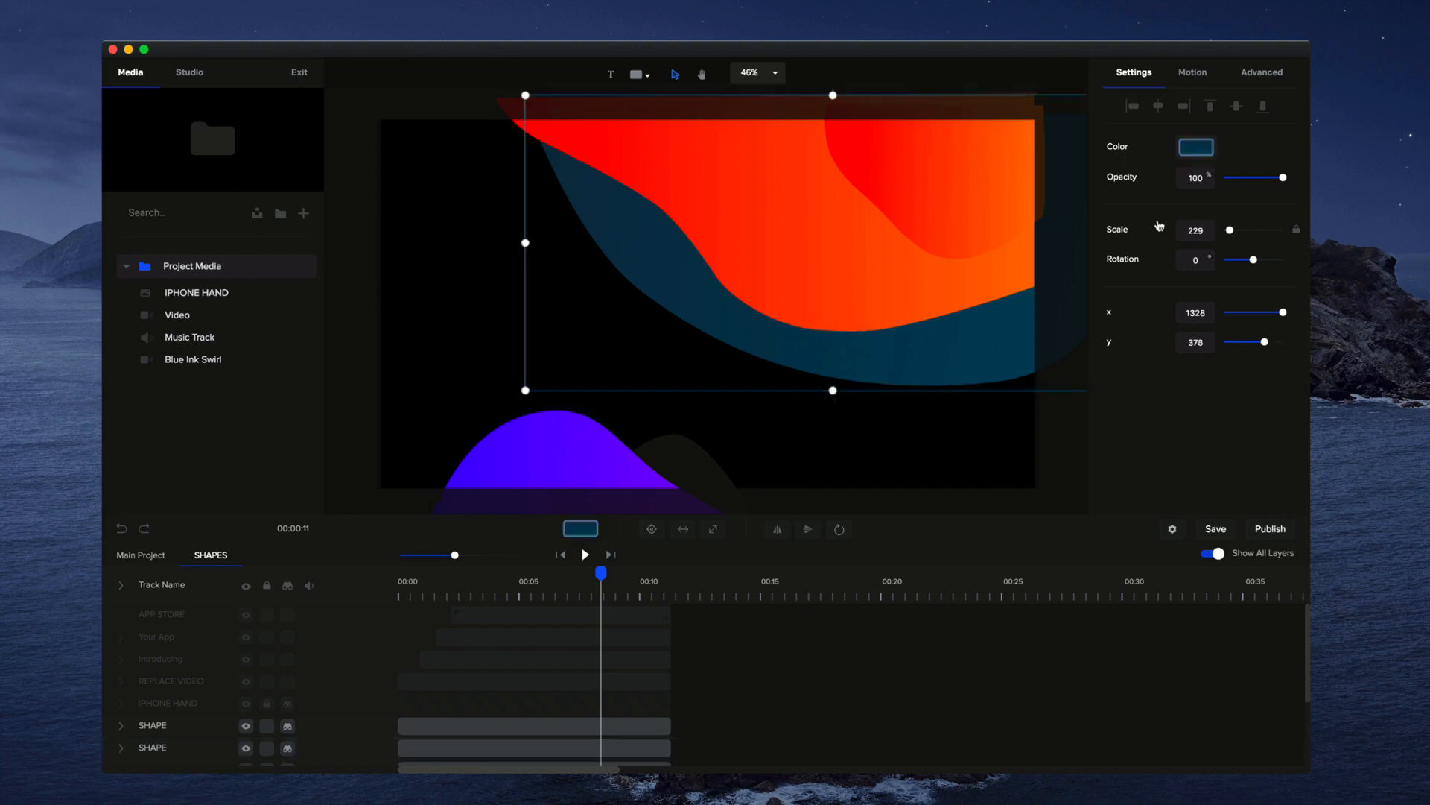
{"action": "left_click", "coordinate": [1196, 147]}
{"action": "left_click_drag", "start_coordinate": [1189, 153], "coordinate": [1045, 93]}
{"action": "left_click", "coordinate": [1277, 111]}
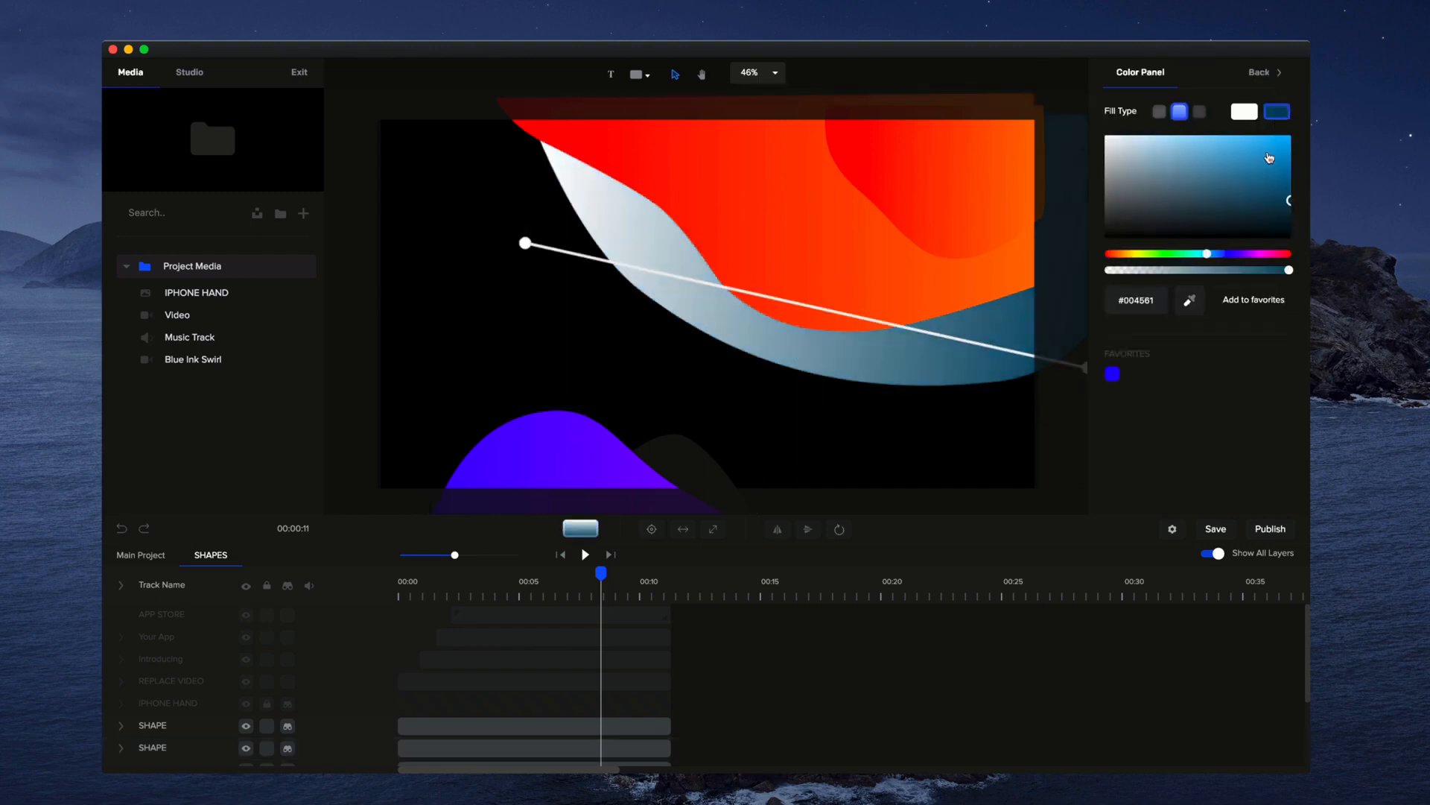
{"action": "left_click", "coordinate": [1207, 146]}
{"action": "left_click", "coordinate": [555, 350]}
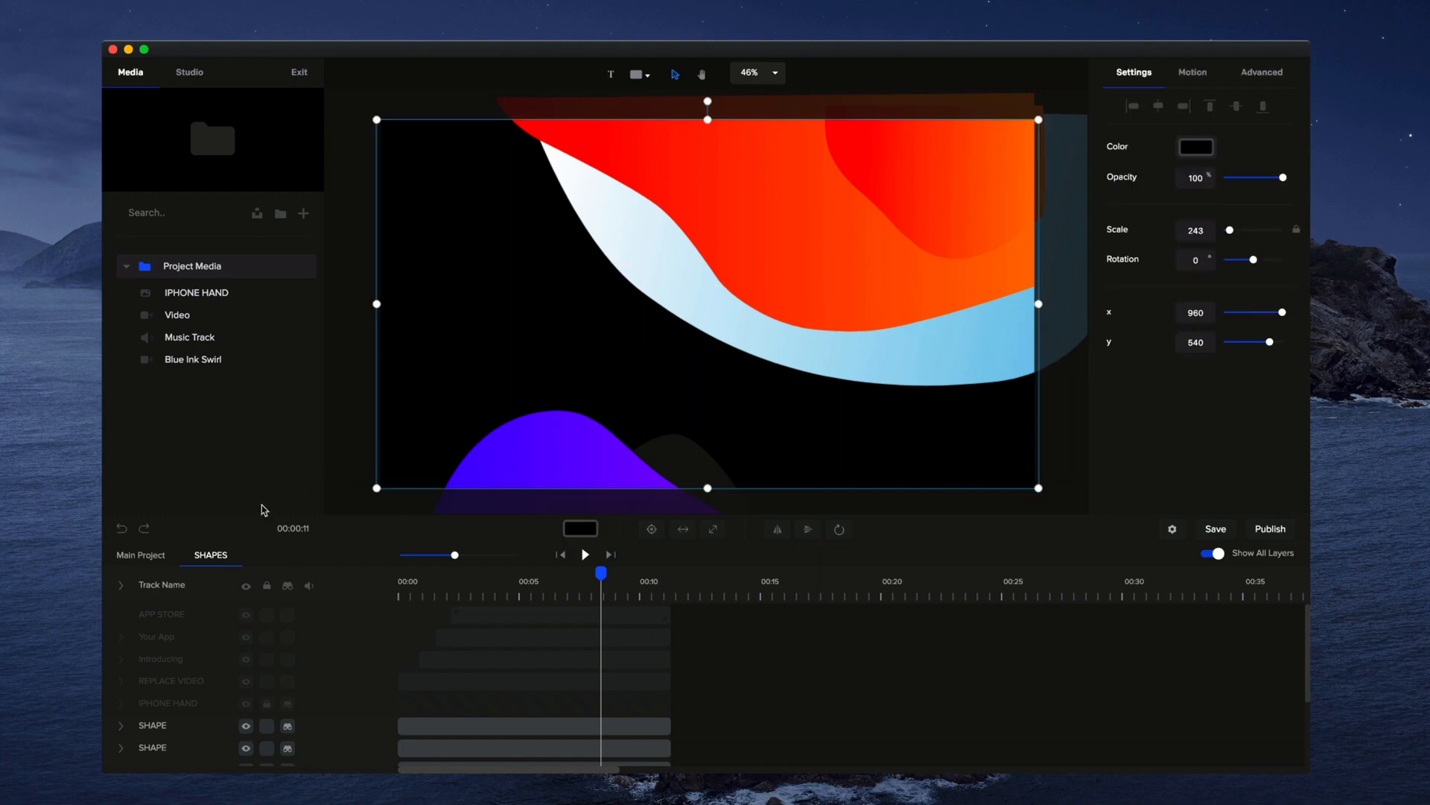
{"action": "left_click", "coordinate": [141, 556]}
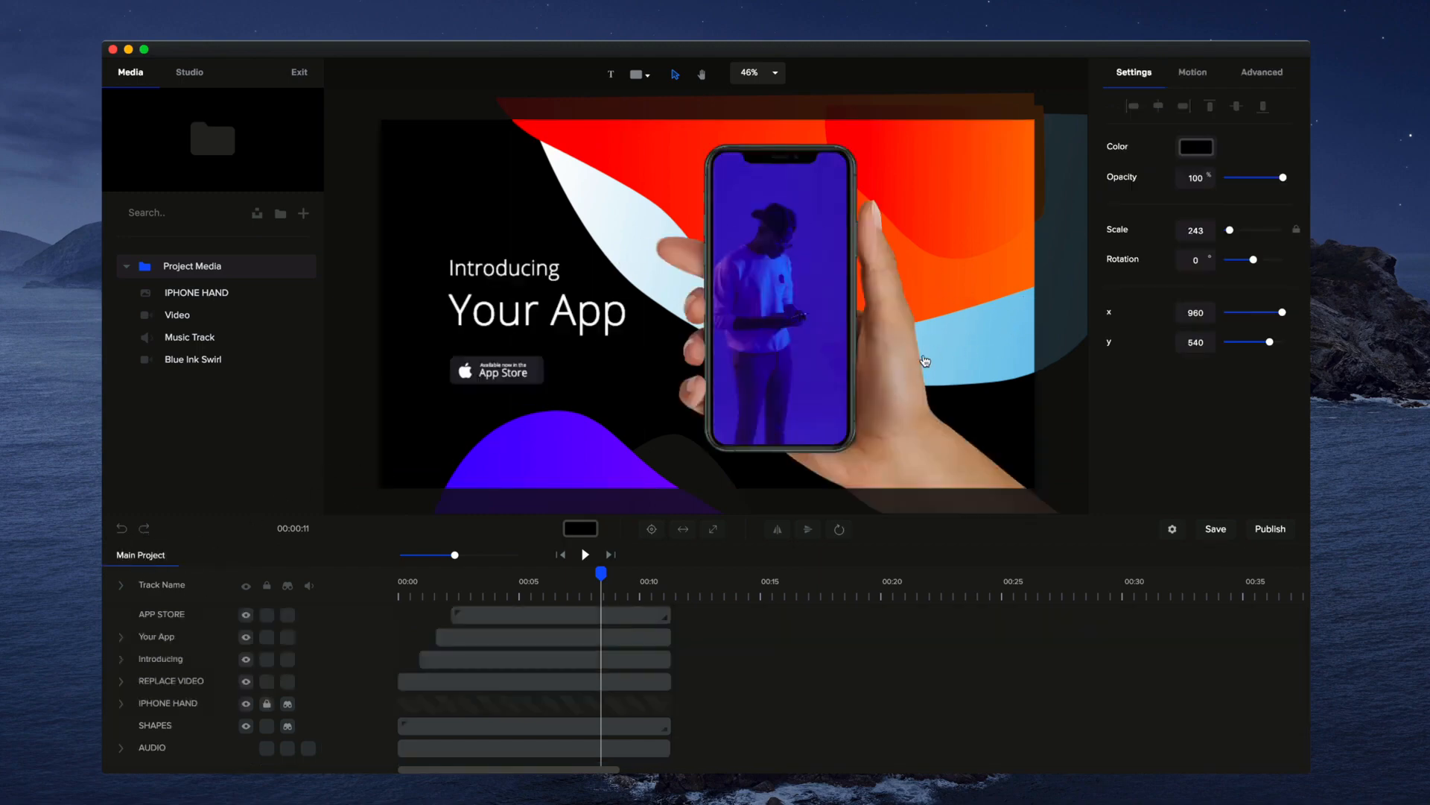
Lock the mask of the REPLACE VIDEO track and shift its video inside the phone to about x 1162, y 530
{"action": "left_click", "coordinate": [641, 612]}
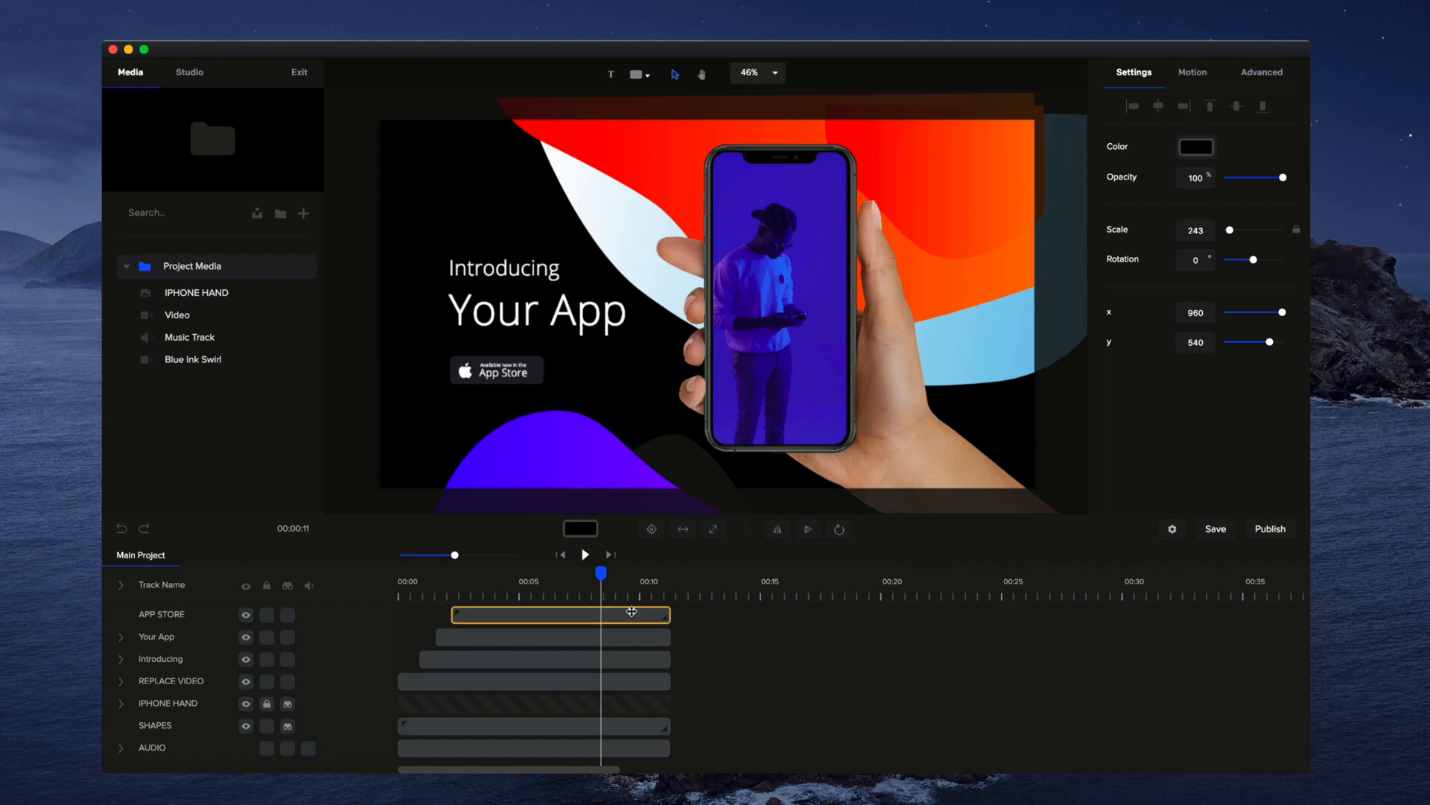
{"action": "left_click", "coordinate": [812, 369]}
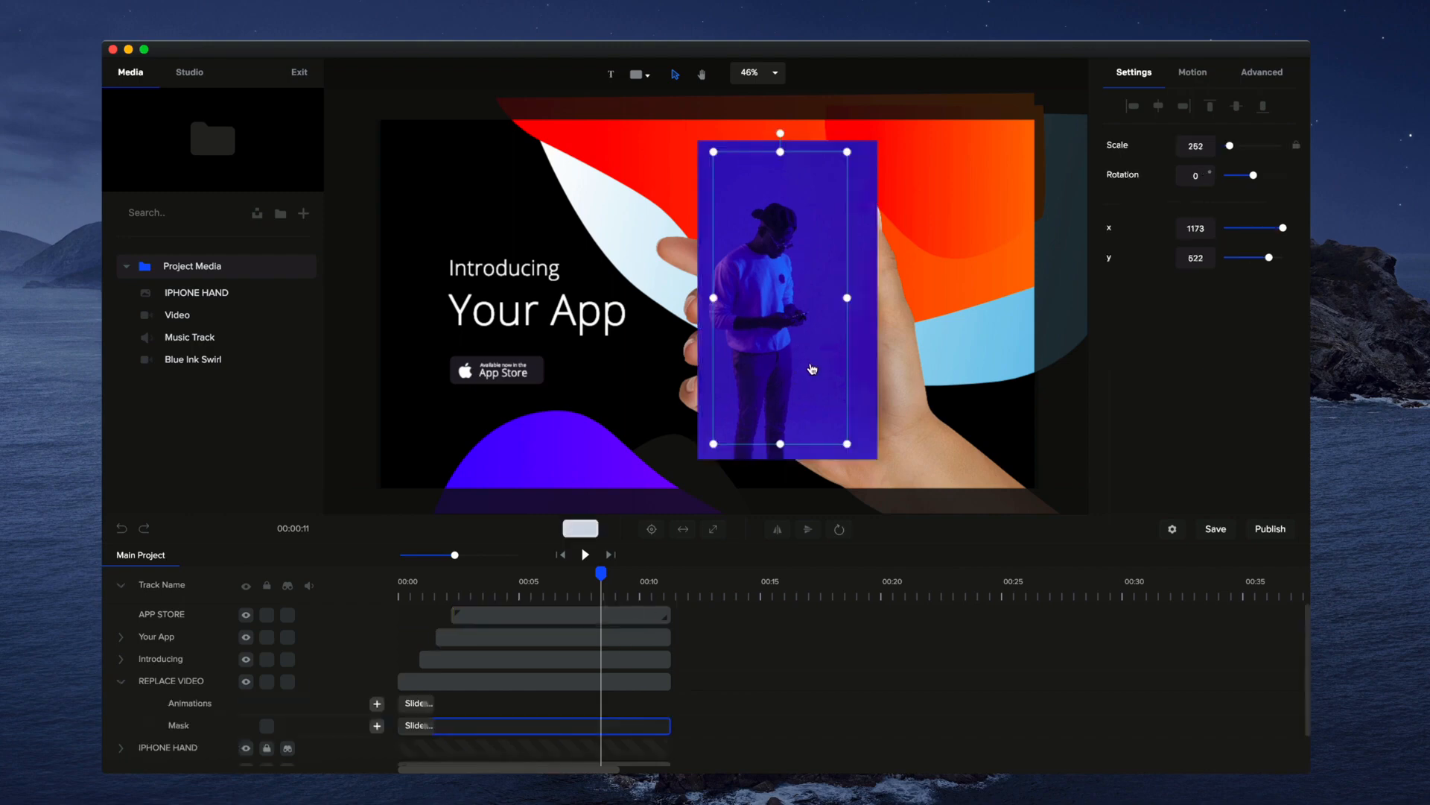
{"action": "left_click", "coordinate": [266, 726]}
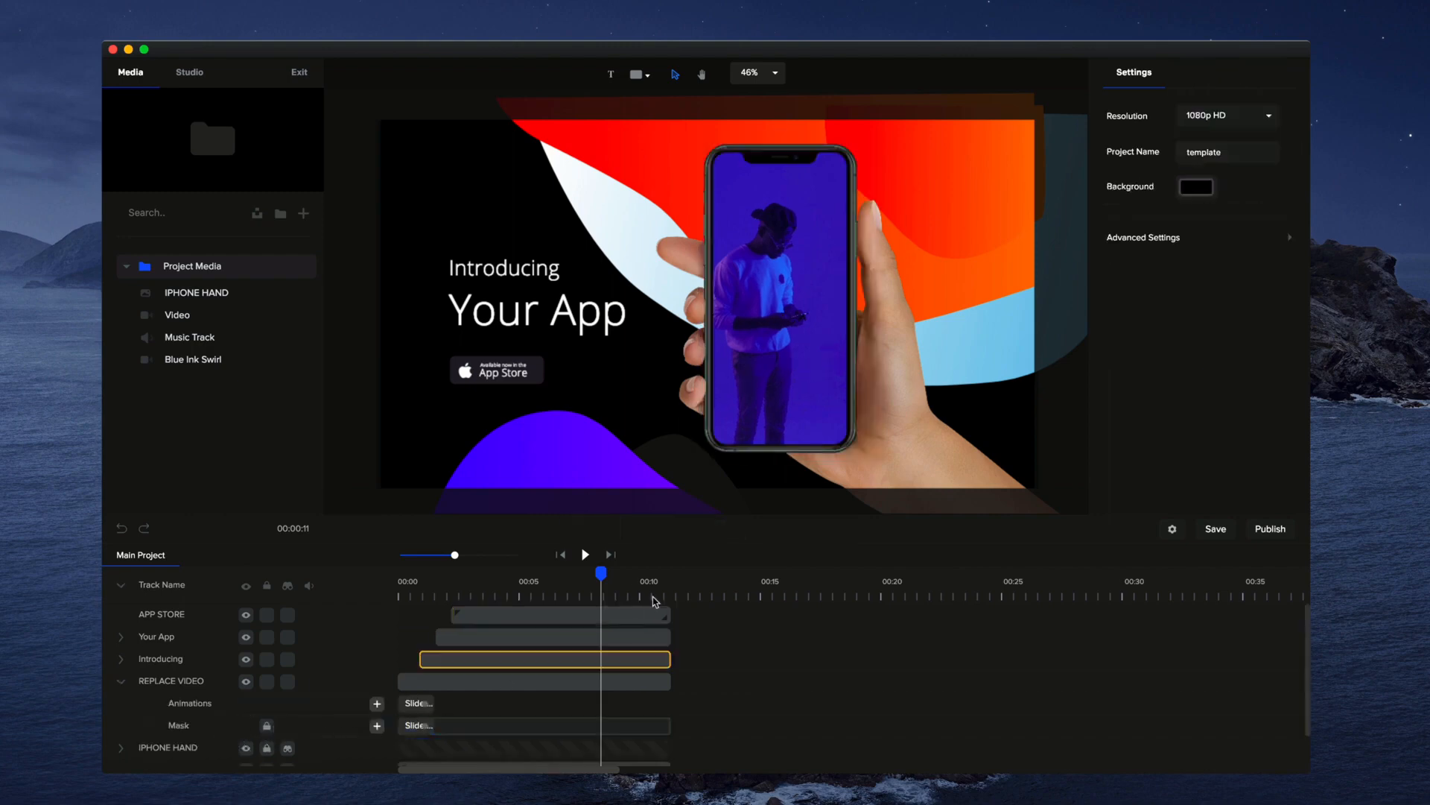
{"action": "left_click", "coordinate": [838, 351]}
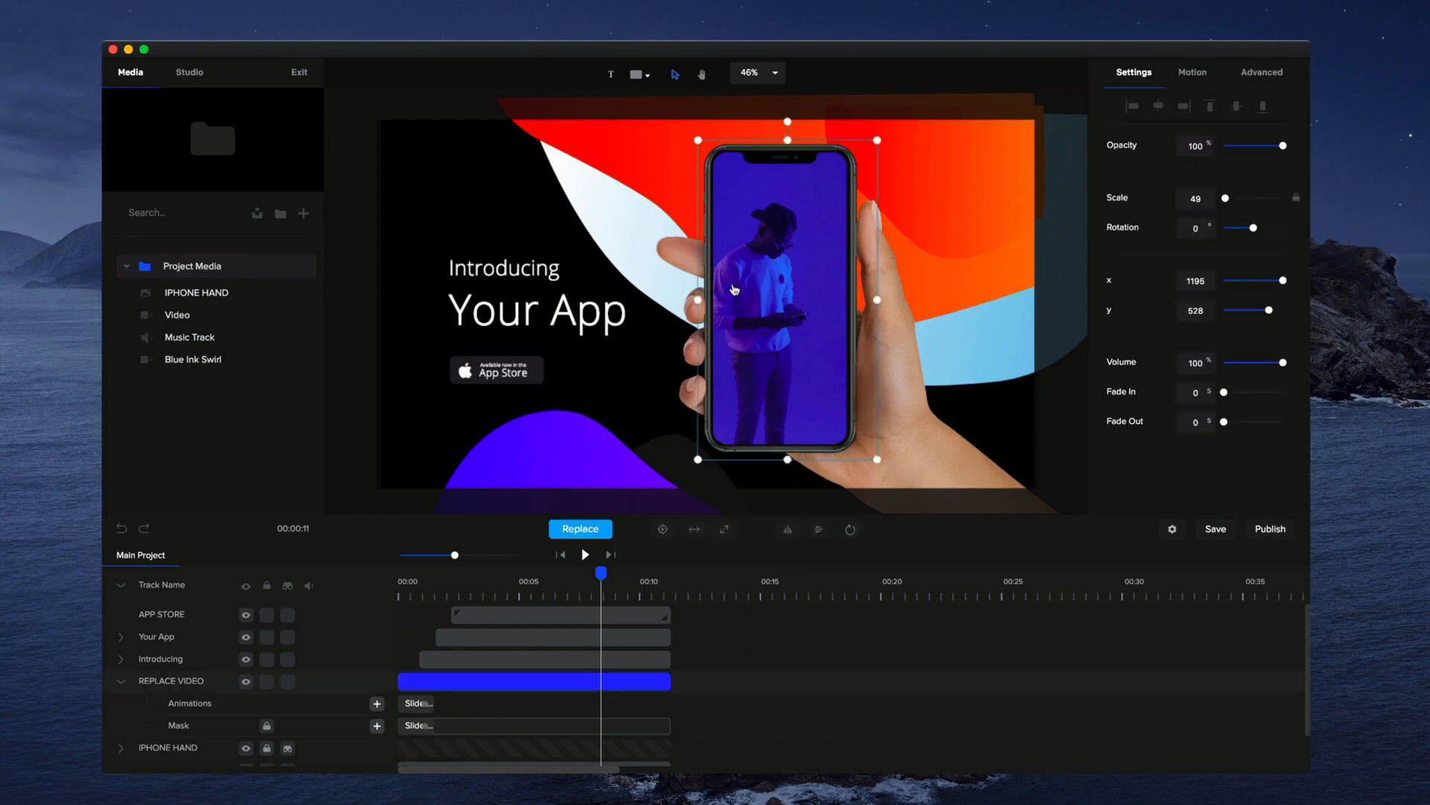
{"action": "left_click_drag", "start_coordinate": [840, 326], "coordinate": [828, 327]}
Replace the phone screen video with the Blue Ink Swirl clip and preview the playback
{"action": "left_click", "coordinate": [592, 530]}
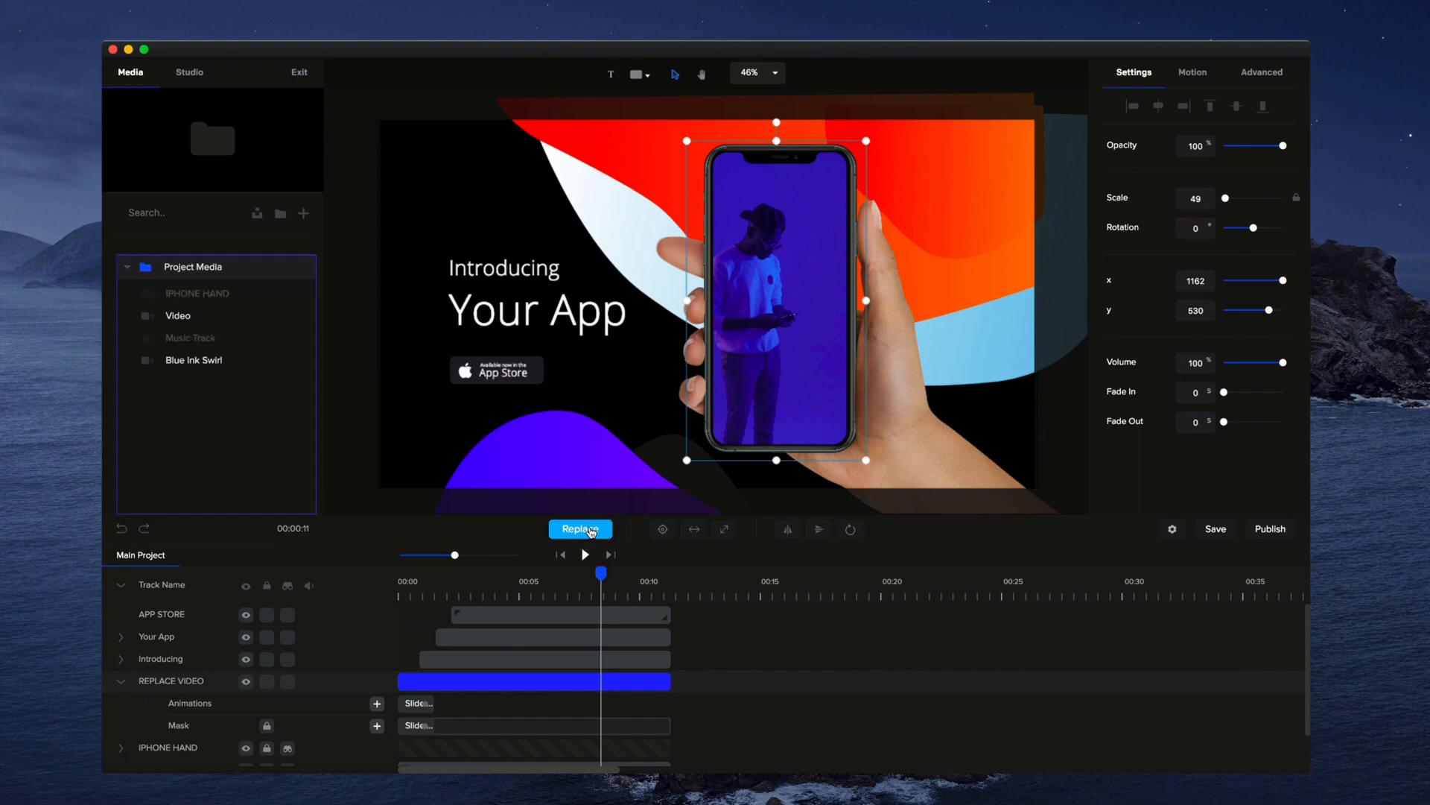
{"action": "left_click", "coordinate": [189, 364]}
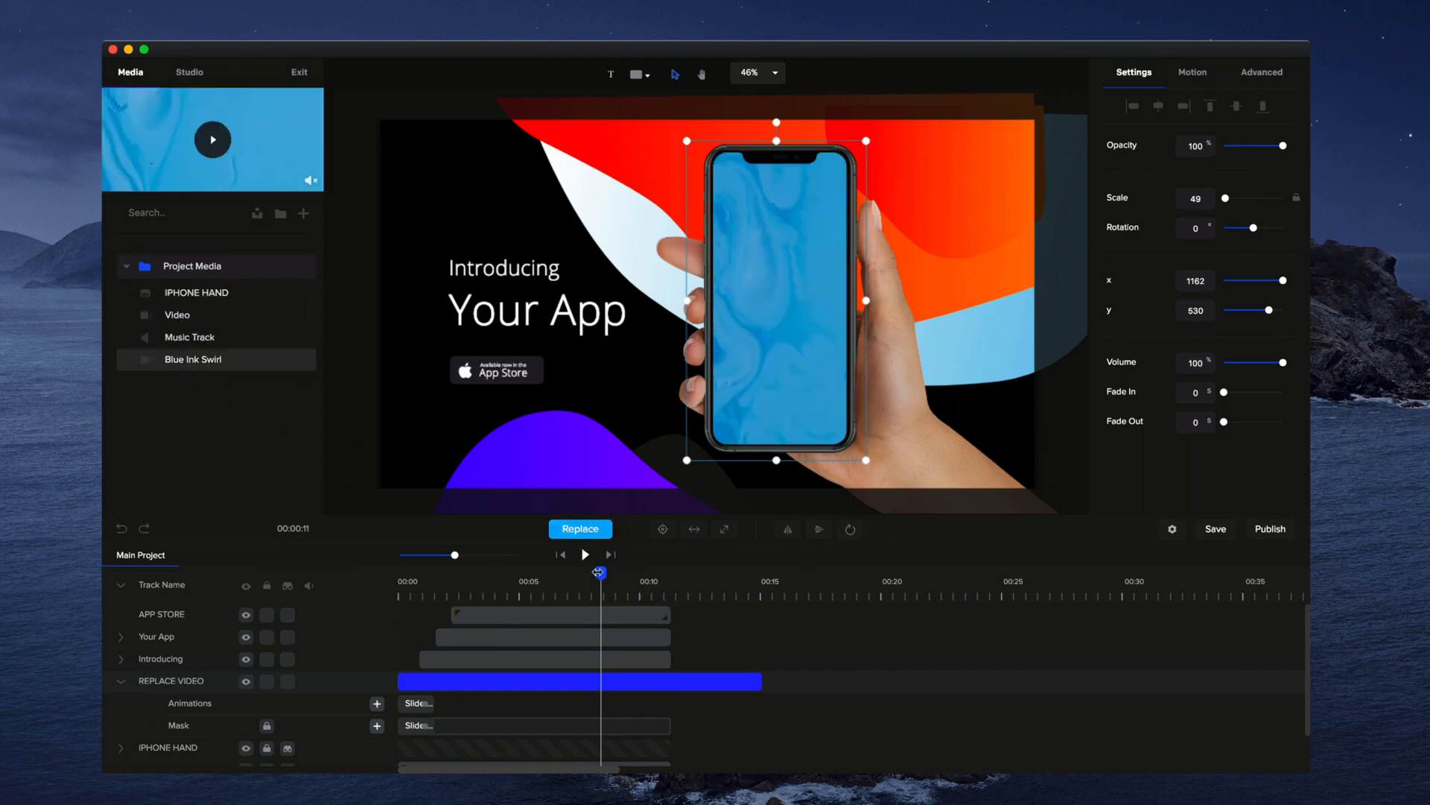
{"action": "left_click", "coordinate": [583, 555]}
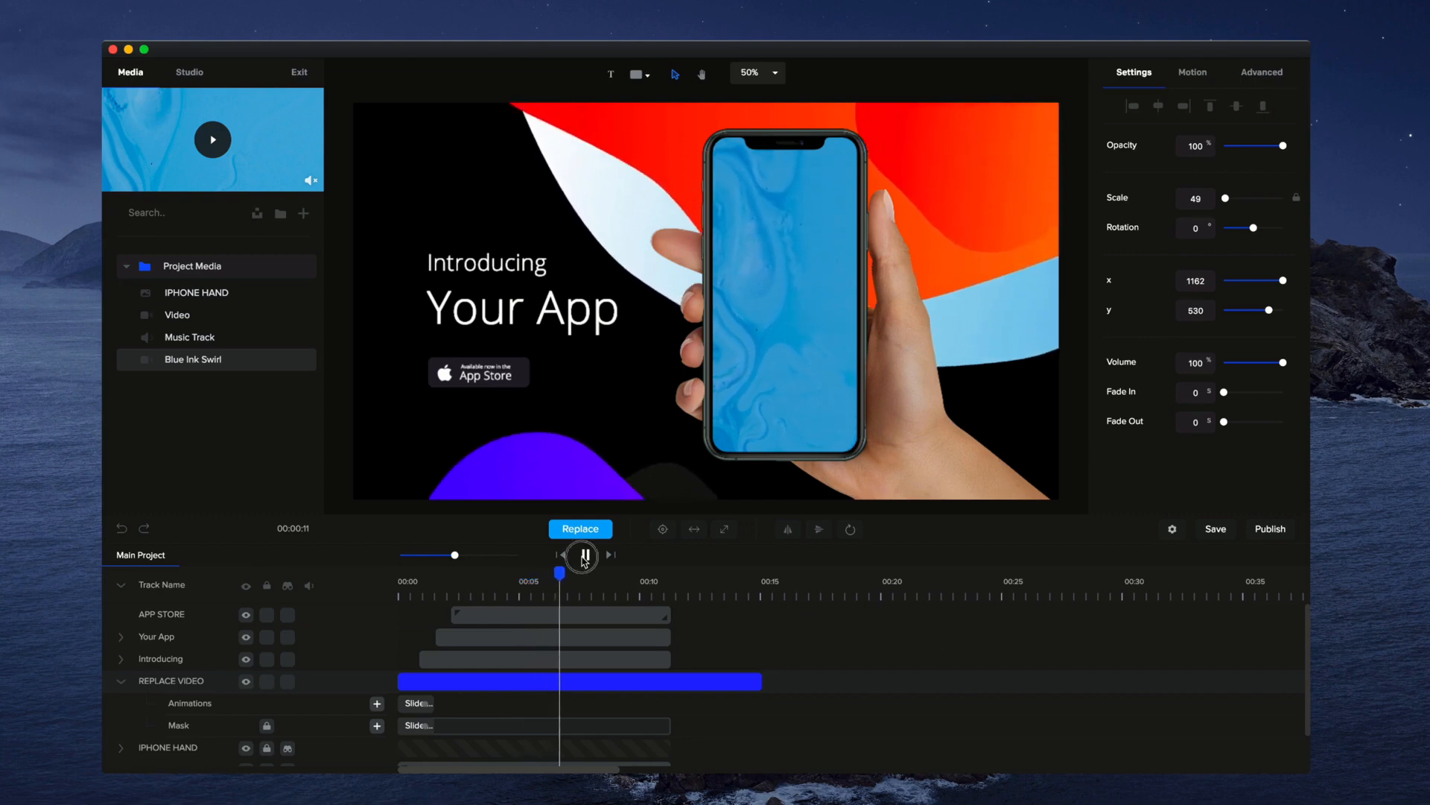
{"action": "left_click", "coordinate": [585, 555]}
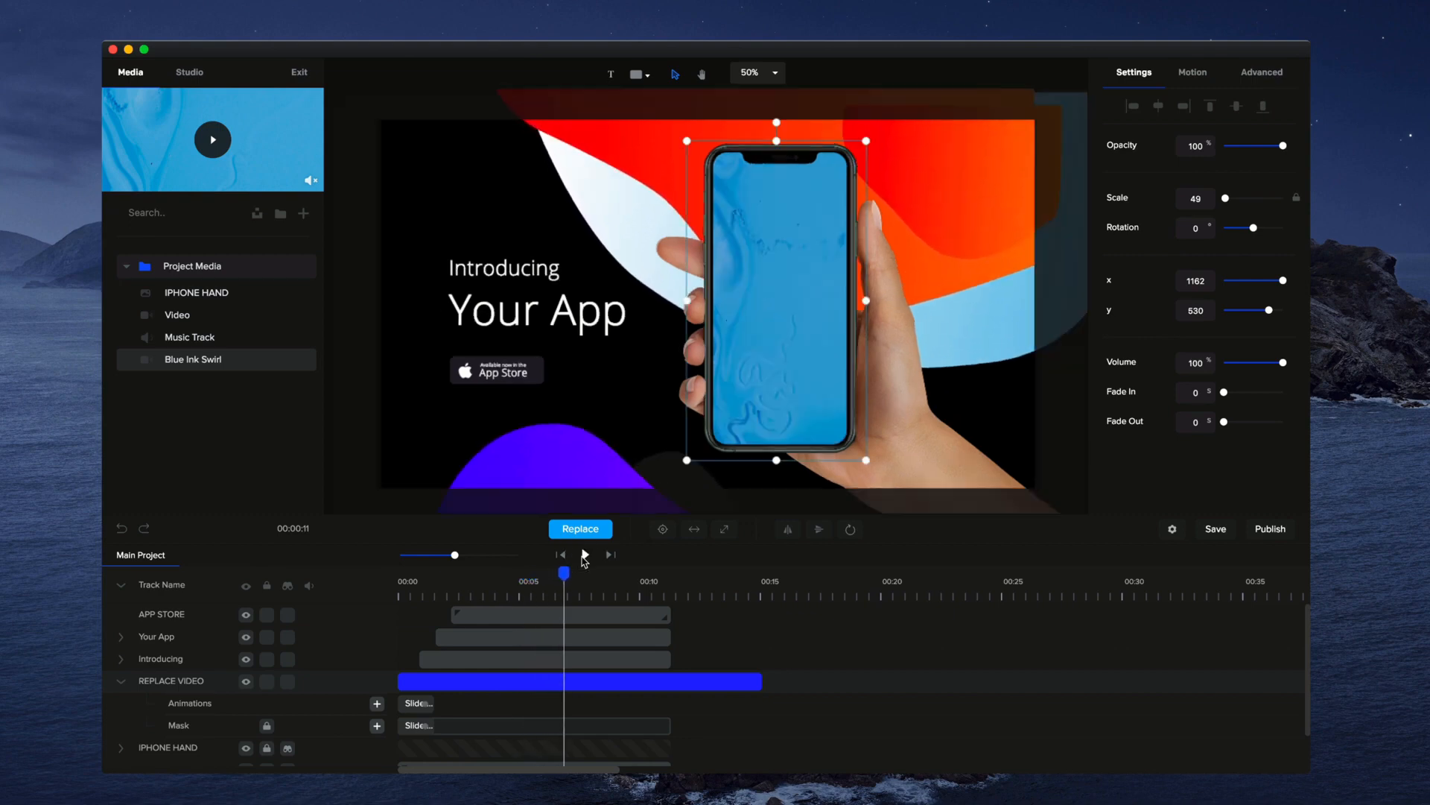
Extend the Introducing and Your App clips to match the REPLACE VIDEO clip's end at about 15 seconds
{"action": "left_click", "coordinate": [736, 679]}
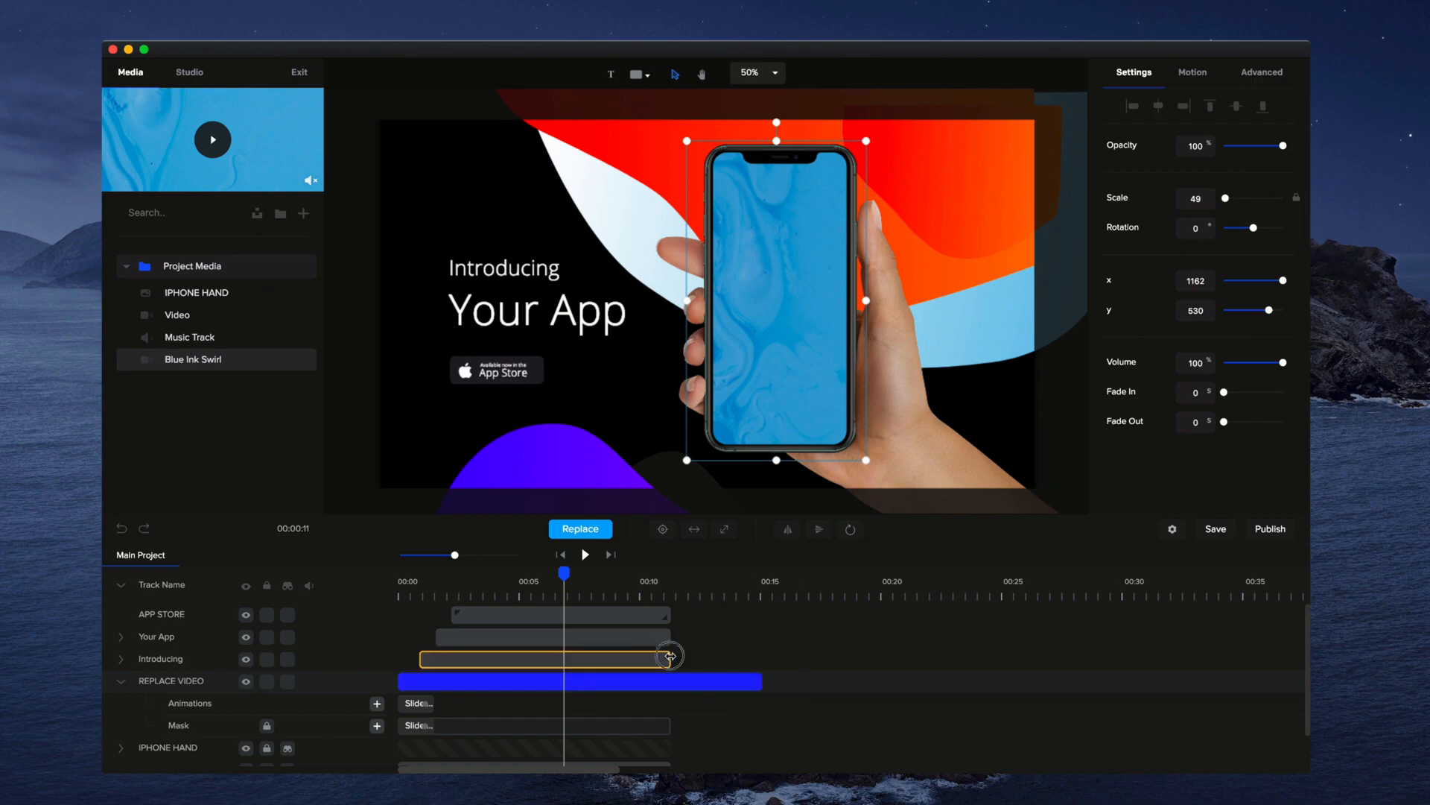
{"action": "left_click_drag", "start_coordinate": [673, 658], "coordinate": [771, 659]}
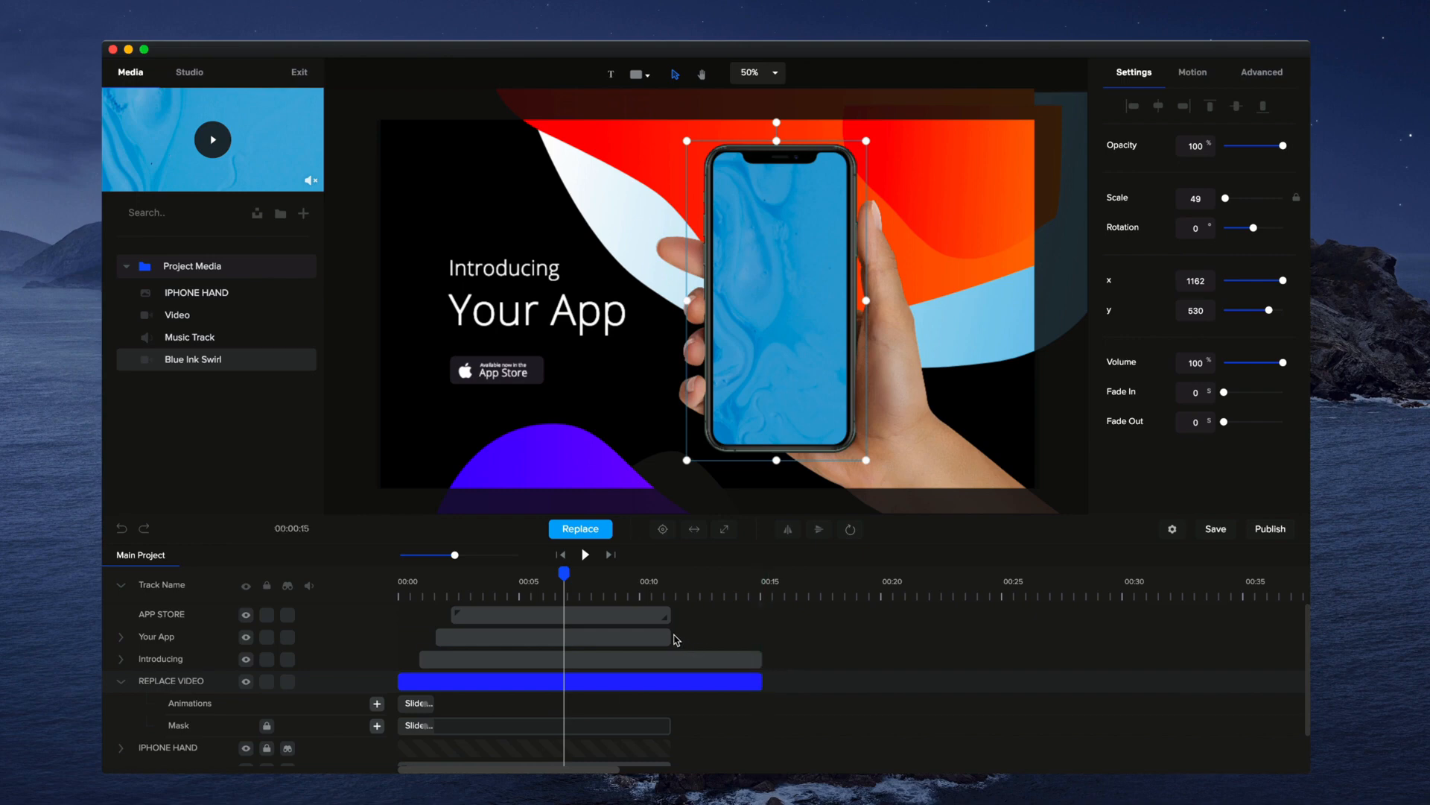
{"action": "left_click_drag", "start_coordinate": [672, 637], "coordinate": [761, 637]}
Unlock the REPLACE VIDEO mask, extend it to the clip's end at about 15 seconds, and check a frame near 12 seconds
{"action": "left_click", "coordinate": [724, 587]}
{"action": "left_click", "coordinate": [698, 584]}
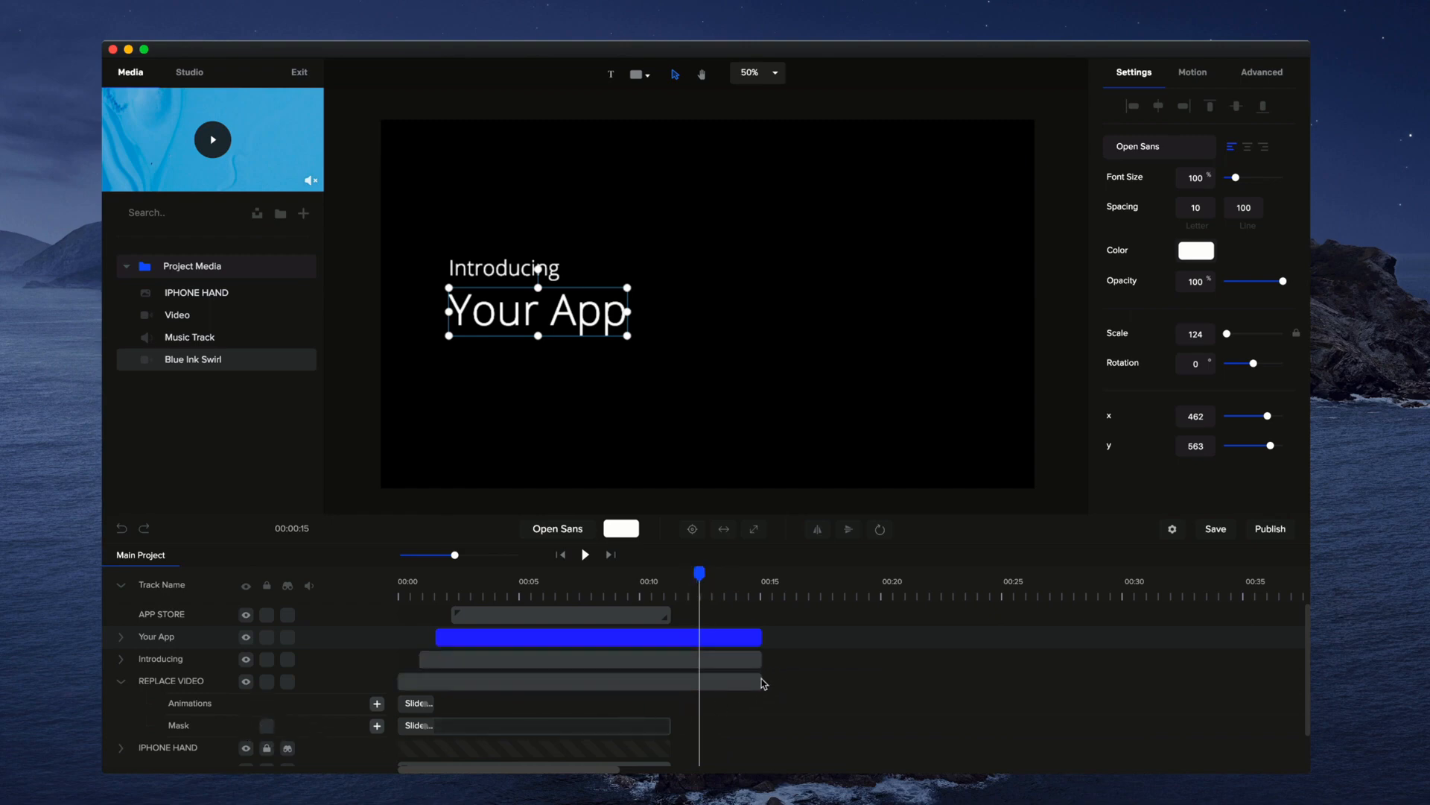
{"action": "left_click_drag", "start_coordinate": [757, 679], "coordinate": [762, 680]}
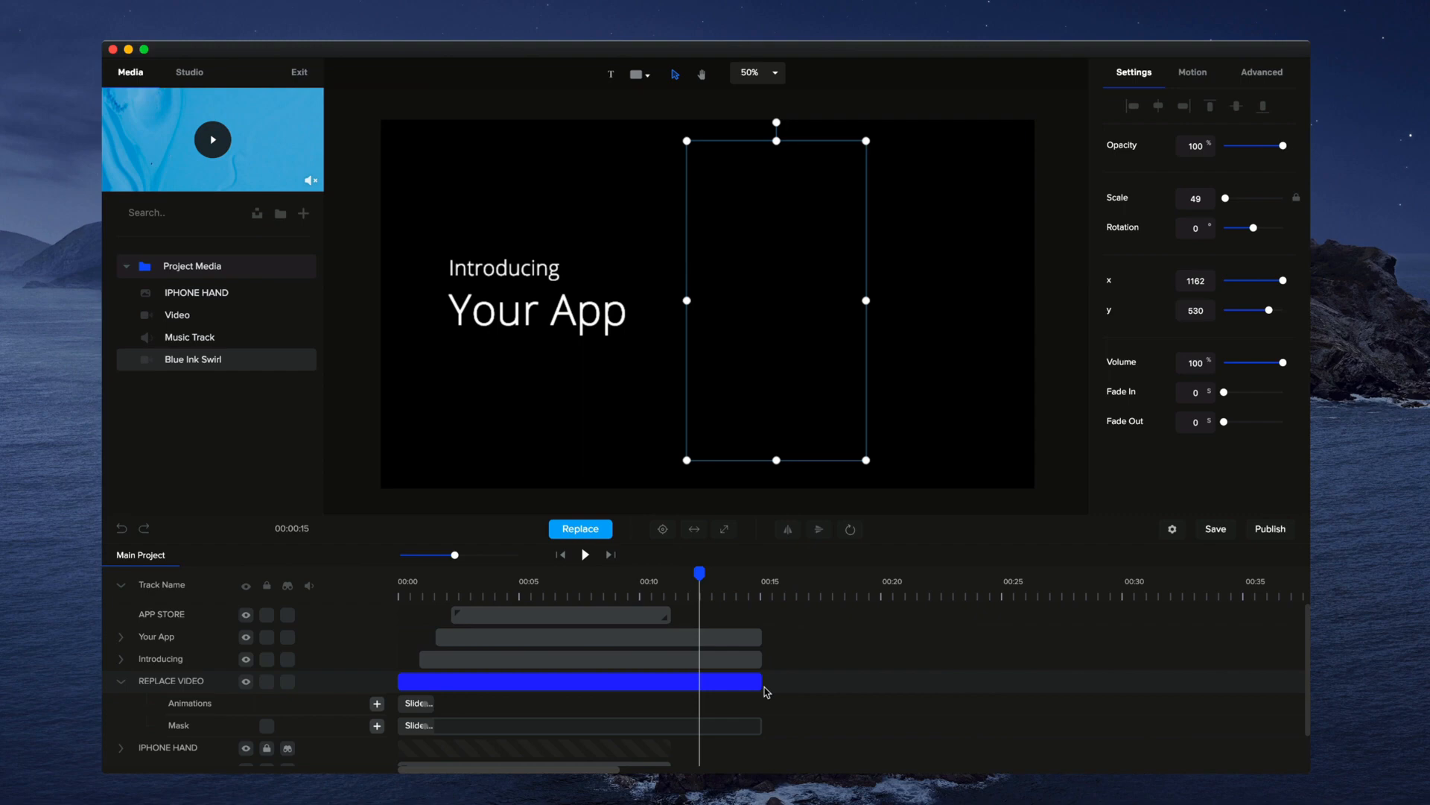
{"action": "left_click", "coordinate": [705, 594]}
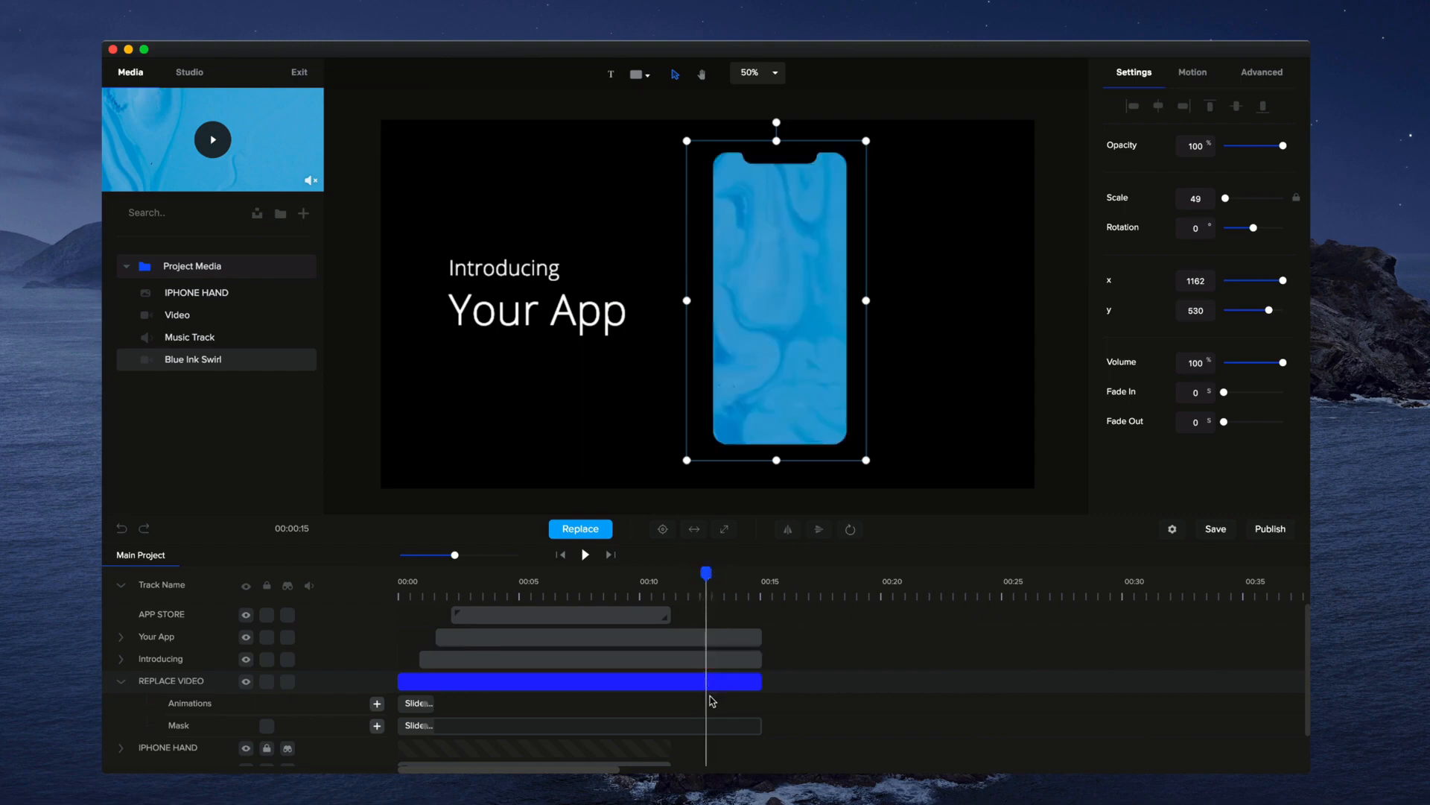
Unlock the IPHONE HAND track and extend both its clip and the AUDIO clip to about 15 seconds
{"action": "scroll", "coordinate": [711, 701], "scroll_direction": "down", "scroll_amount": 2}
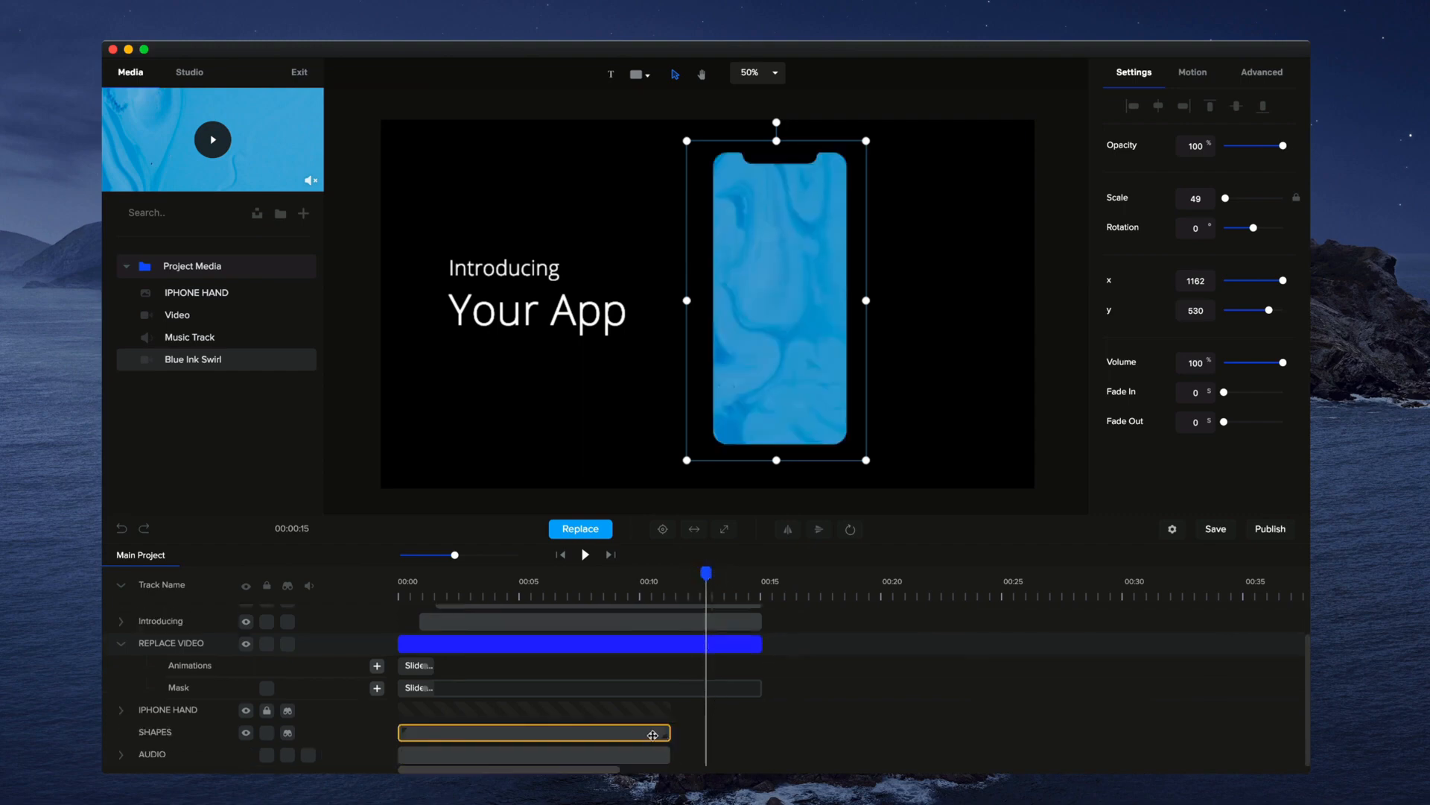
{"action": "left_click_drag", "start_coordinate": [668, 754], "coordinate": [728, 747]}
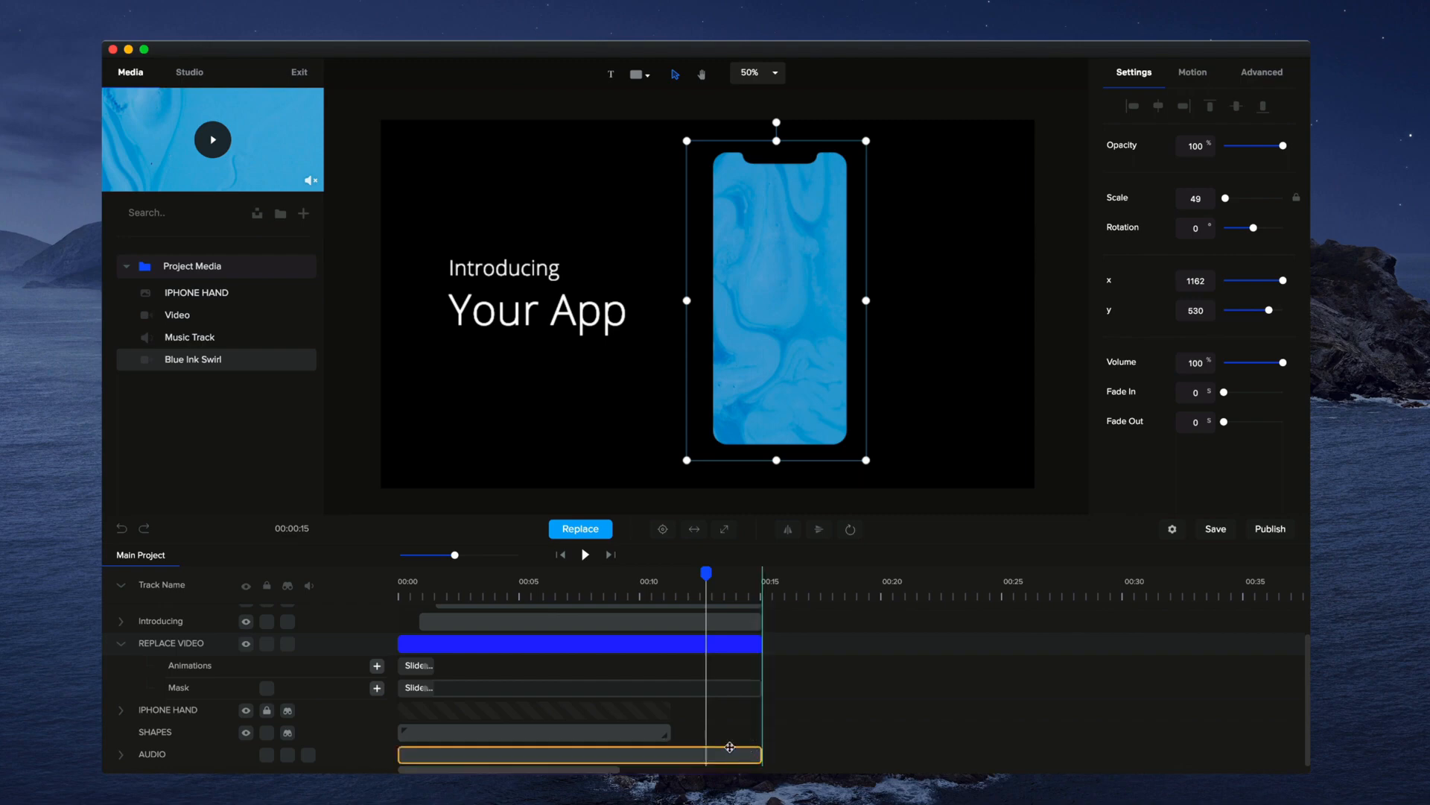
{"action": "left_click", "coordinate": [270, 712]}
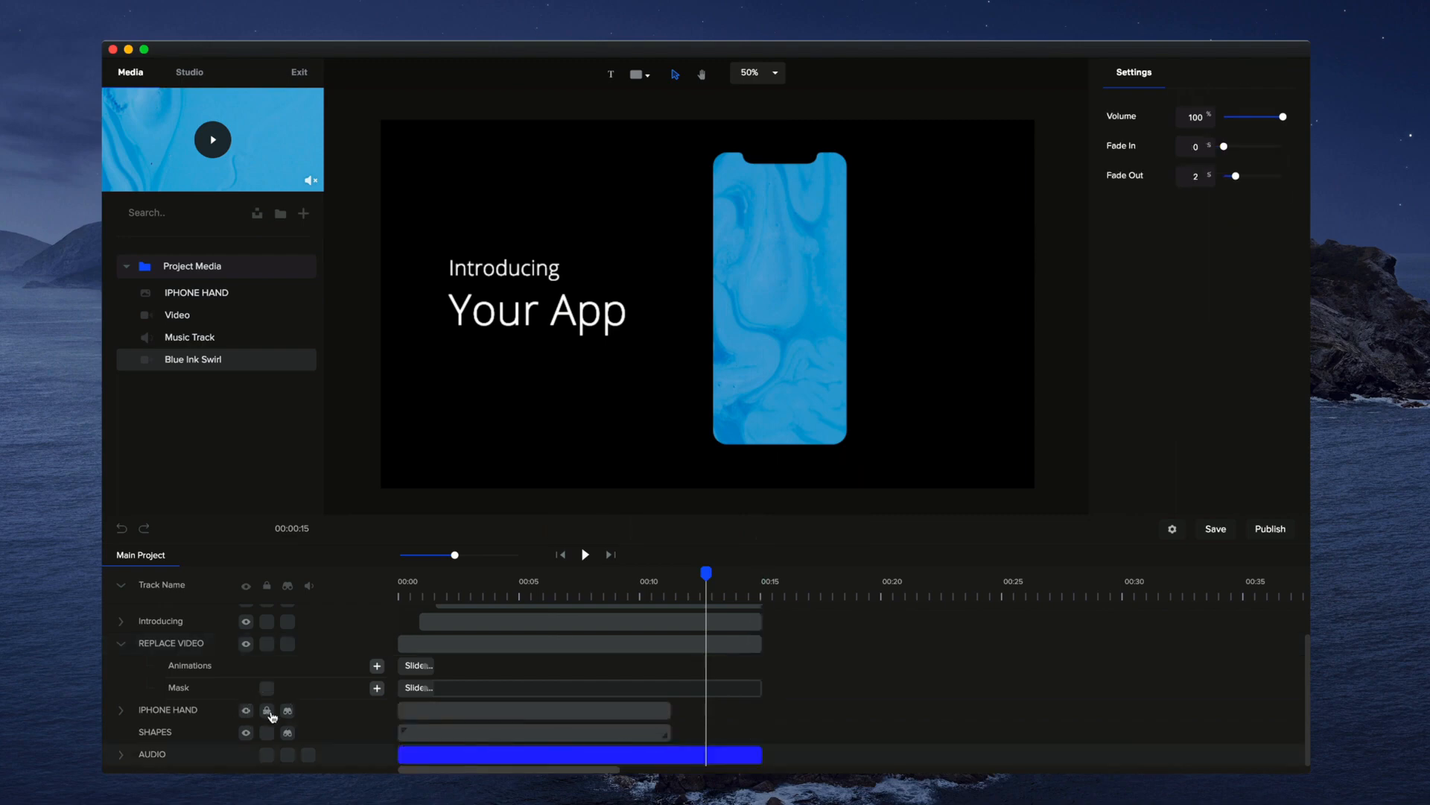
{"action": "left_click_drag", "start_coordinate": [671, 709], "coordinate": [738, 728]}
Open the SHAPES track showing only its own layers, with the playhead at about 10 seconds
{"action": "left_click", "coordinate": [630, 732]}
{"action": "left_click_drag", "start_coordinate": [709, 575], "coordinate": [690, 575]}
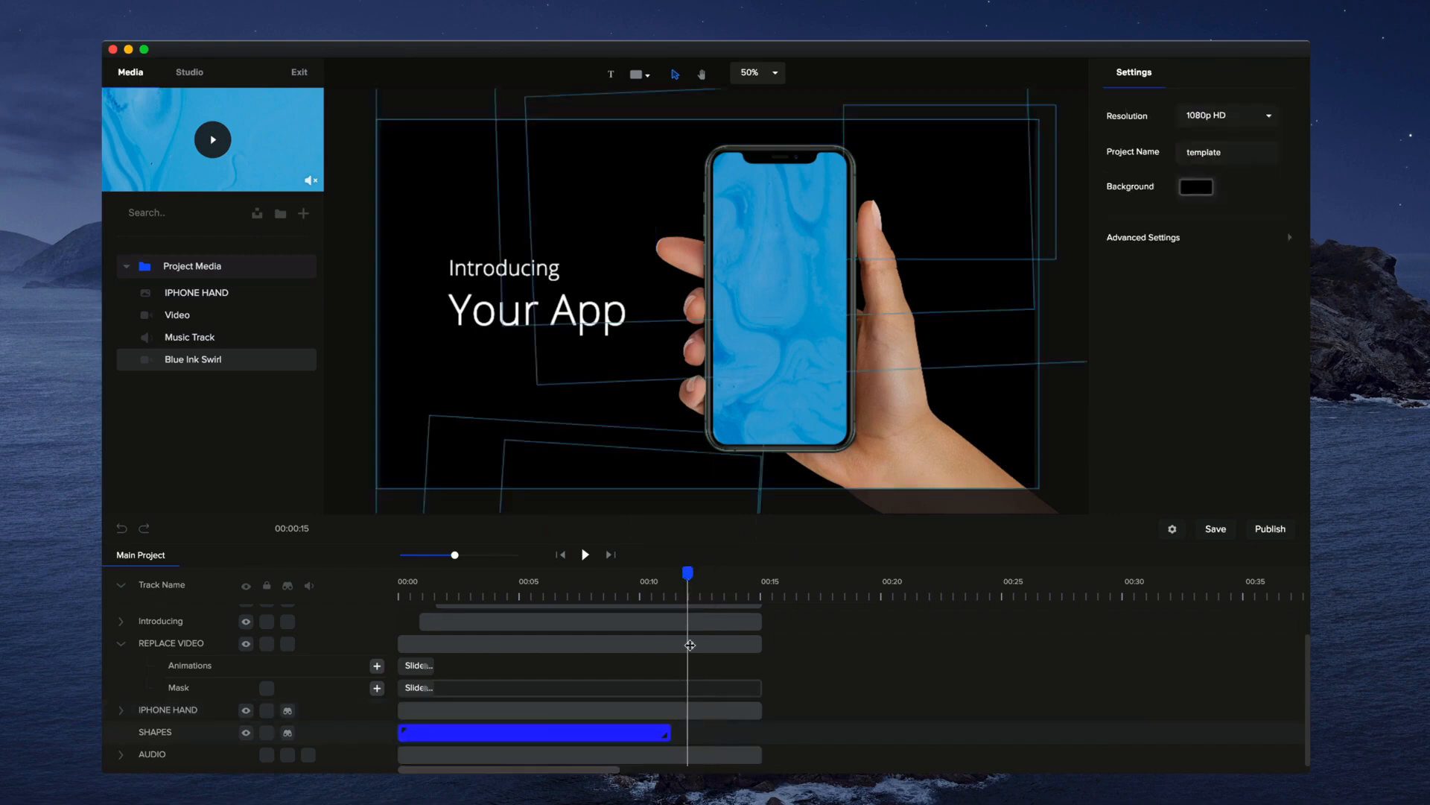
{"action": "left_click", "coordinate": [630, 733]}
{"action": "left_click", "coordinate": [630, 733]}
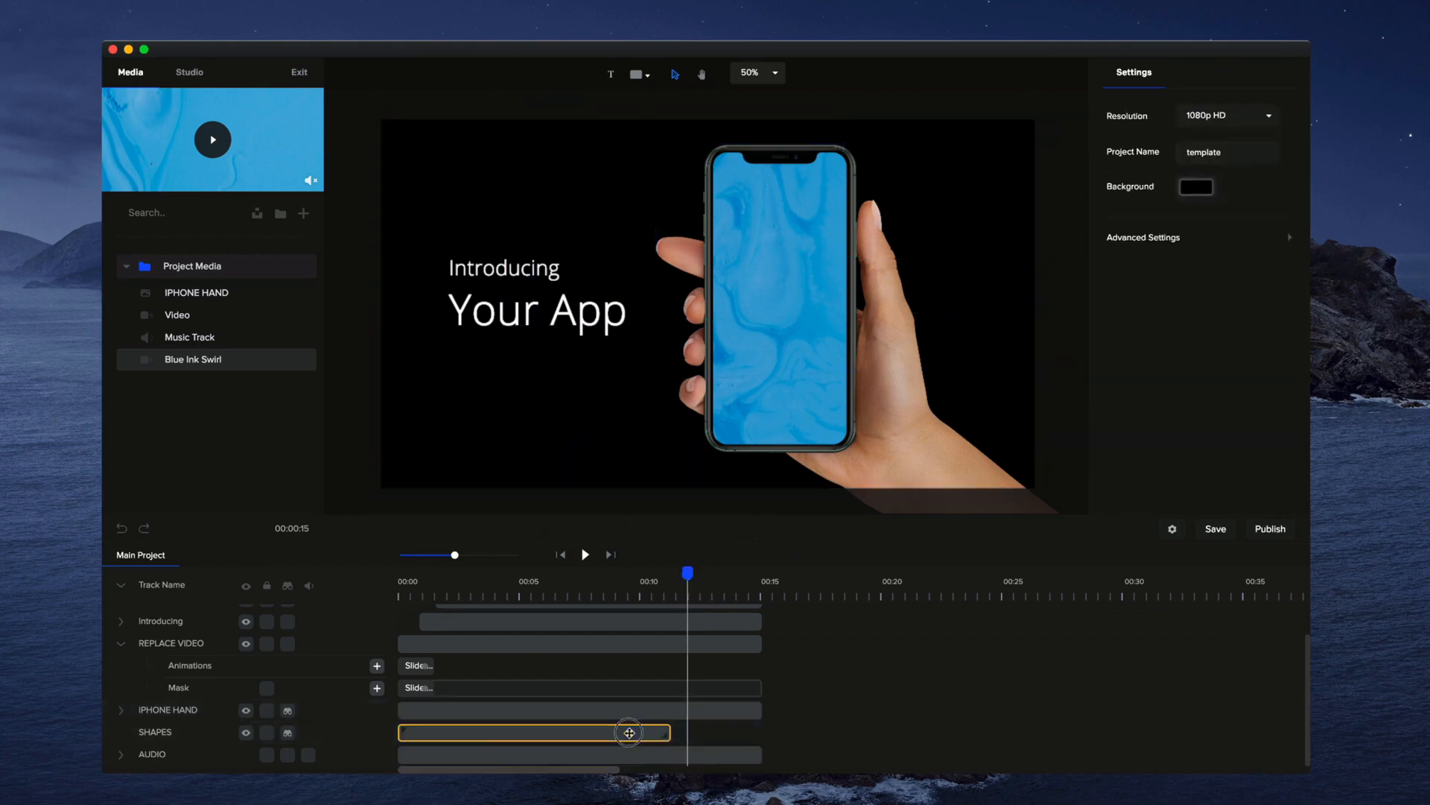
{"action": "double_click", "coordinate": [630, 733]}
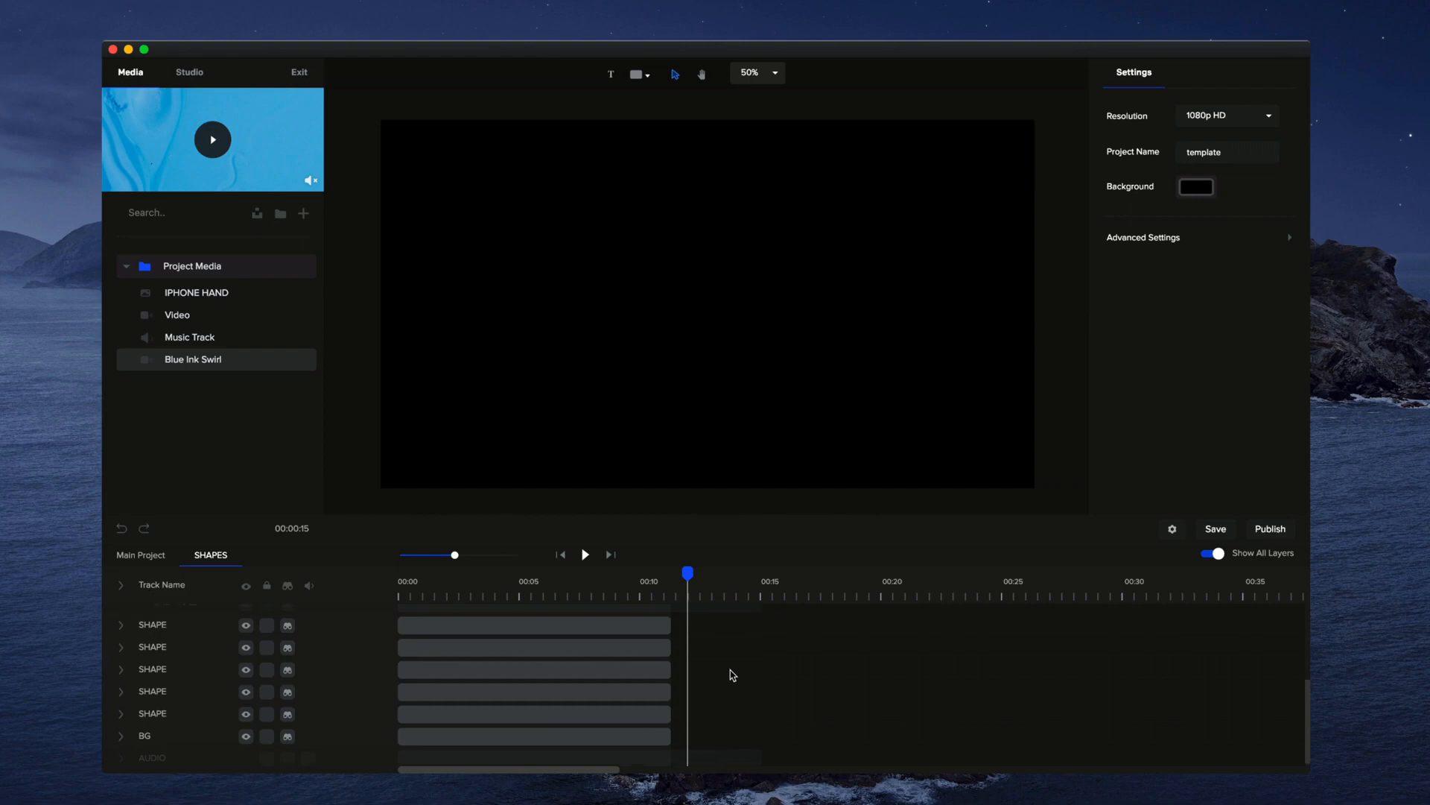
{"action": "left_click", "coordinate": [1214, 554]}
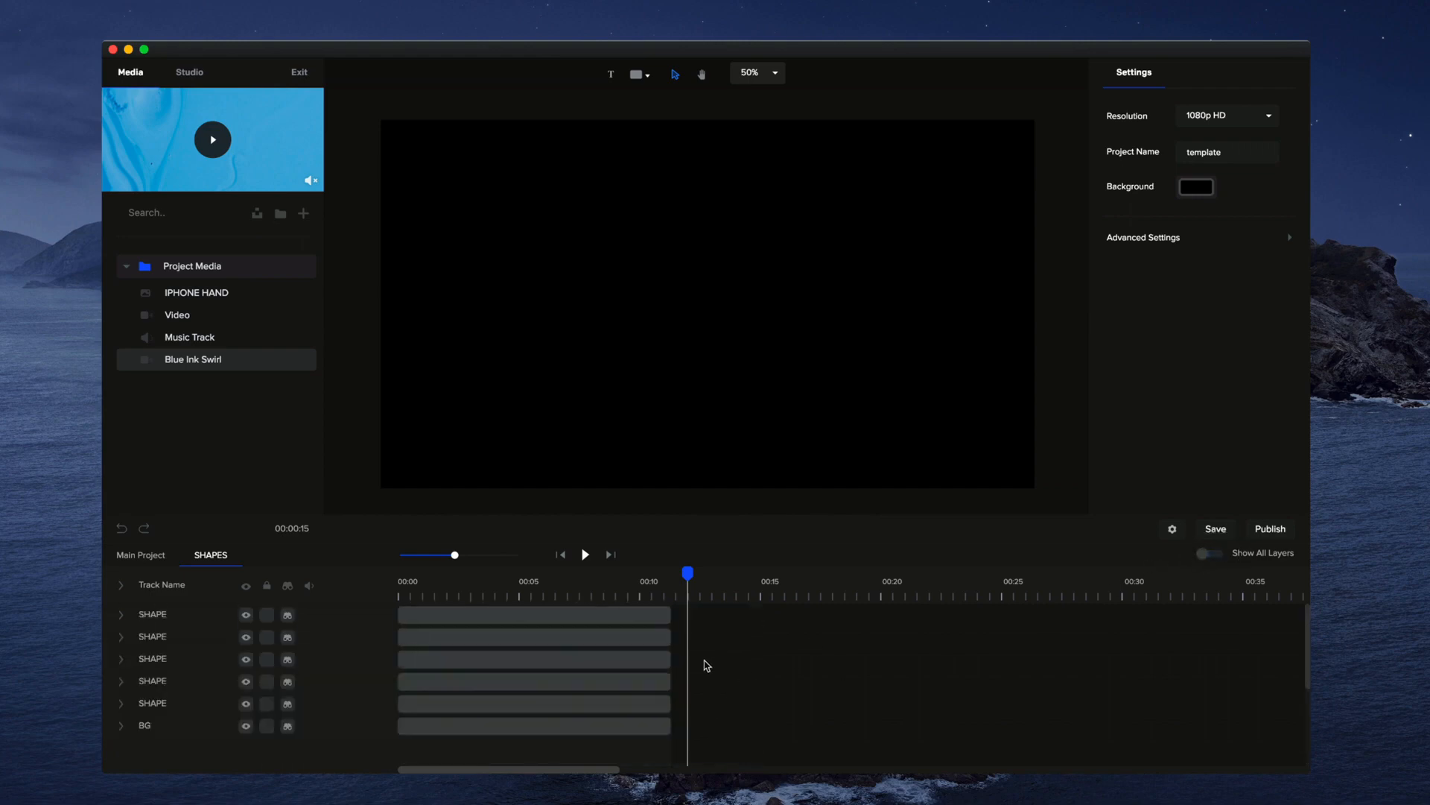
{"action": "left_click_drag", "start_coordinate": [601, 589], "coordinate": [651, 609]}
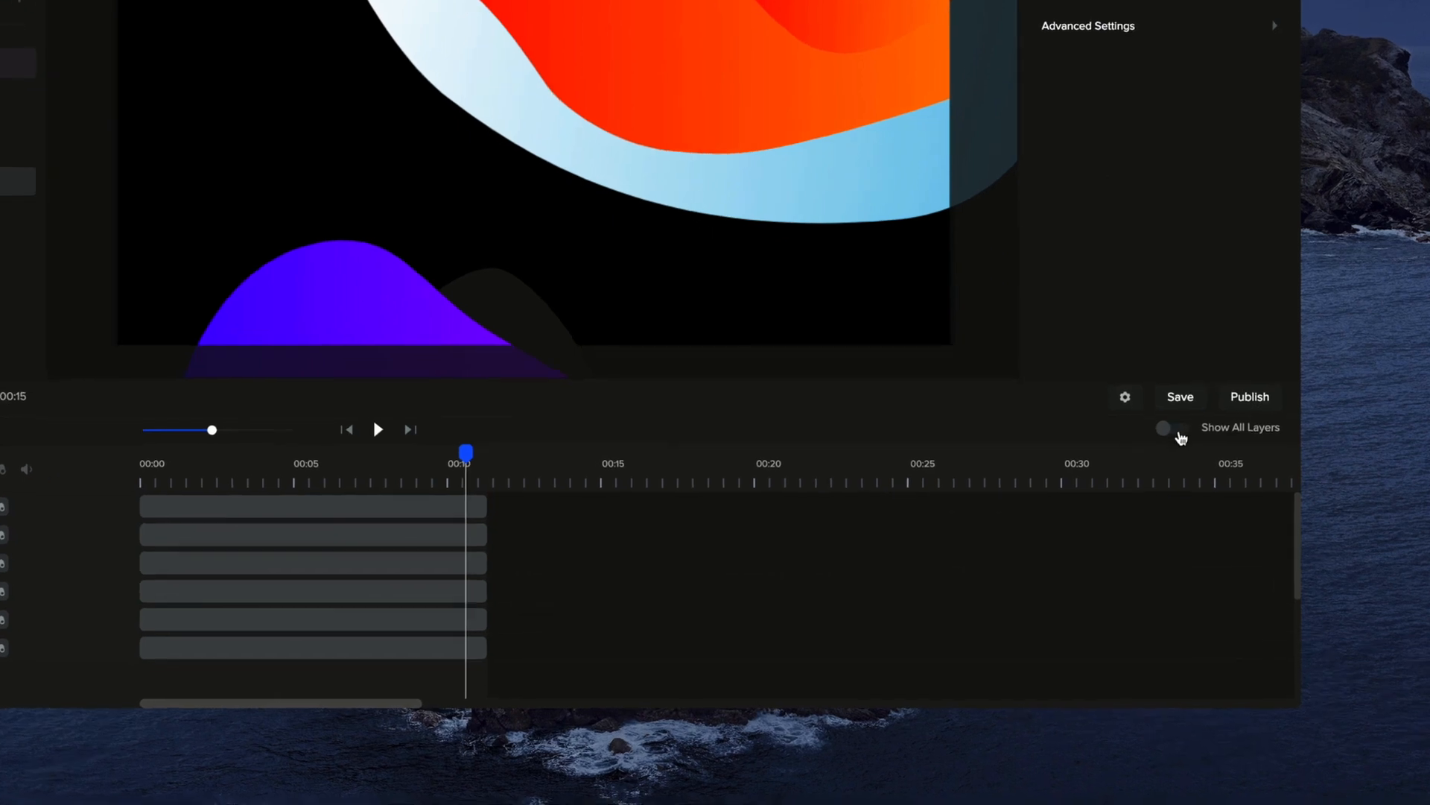
Show all layers again and extend the first shape layer to the other tracks' end at about 15 seconds
{"action": "left_click", "coordinate": [1174, 430]}
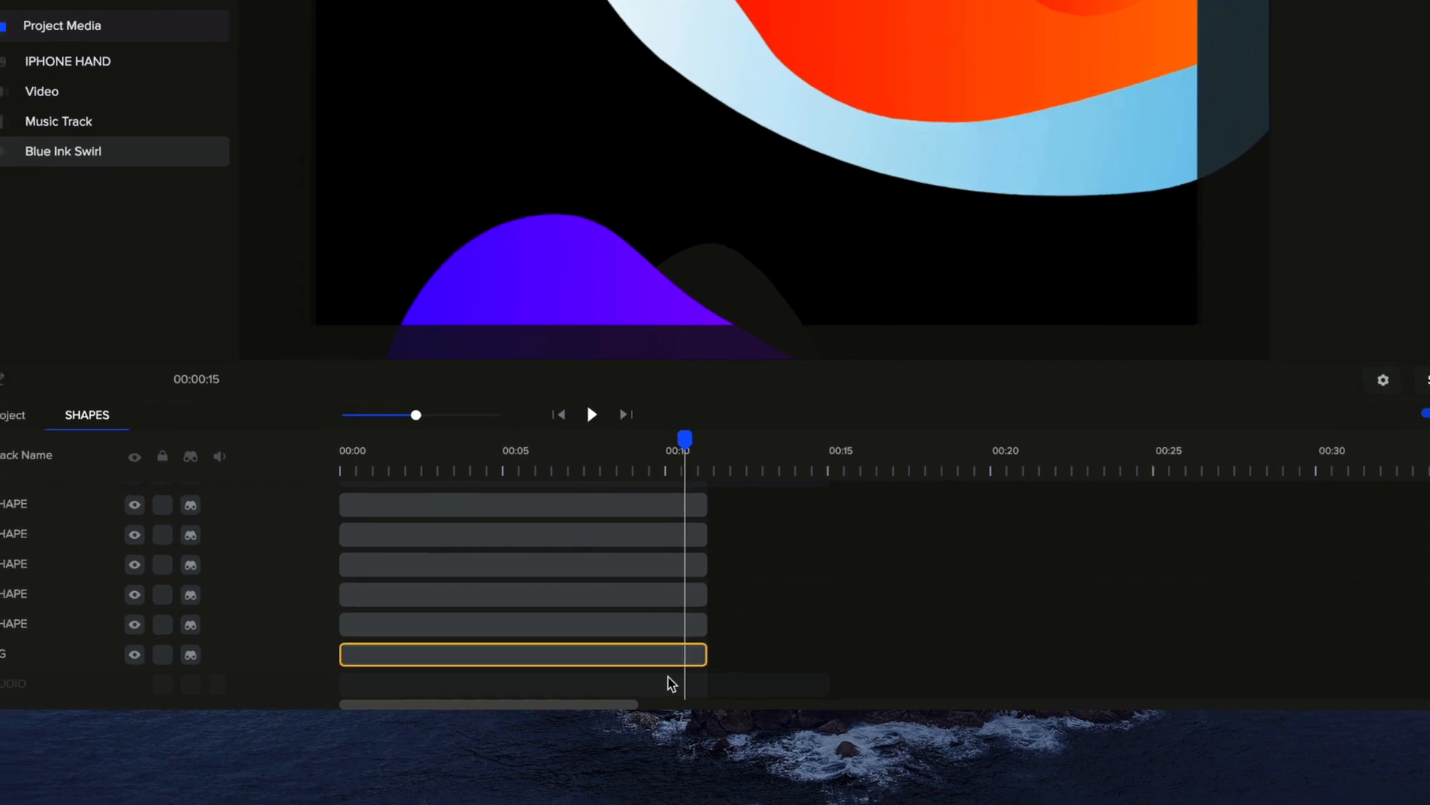
{"action": "scroll", "coordinate": [819, 644], "scroll_direction": "up", "scroll_amount": 5}
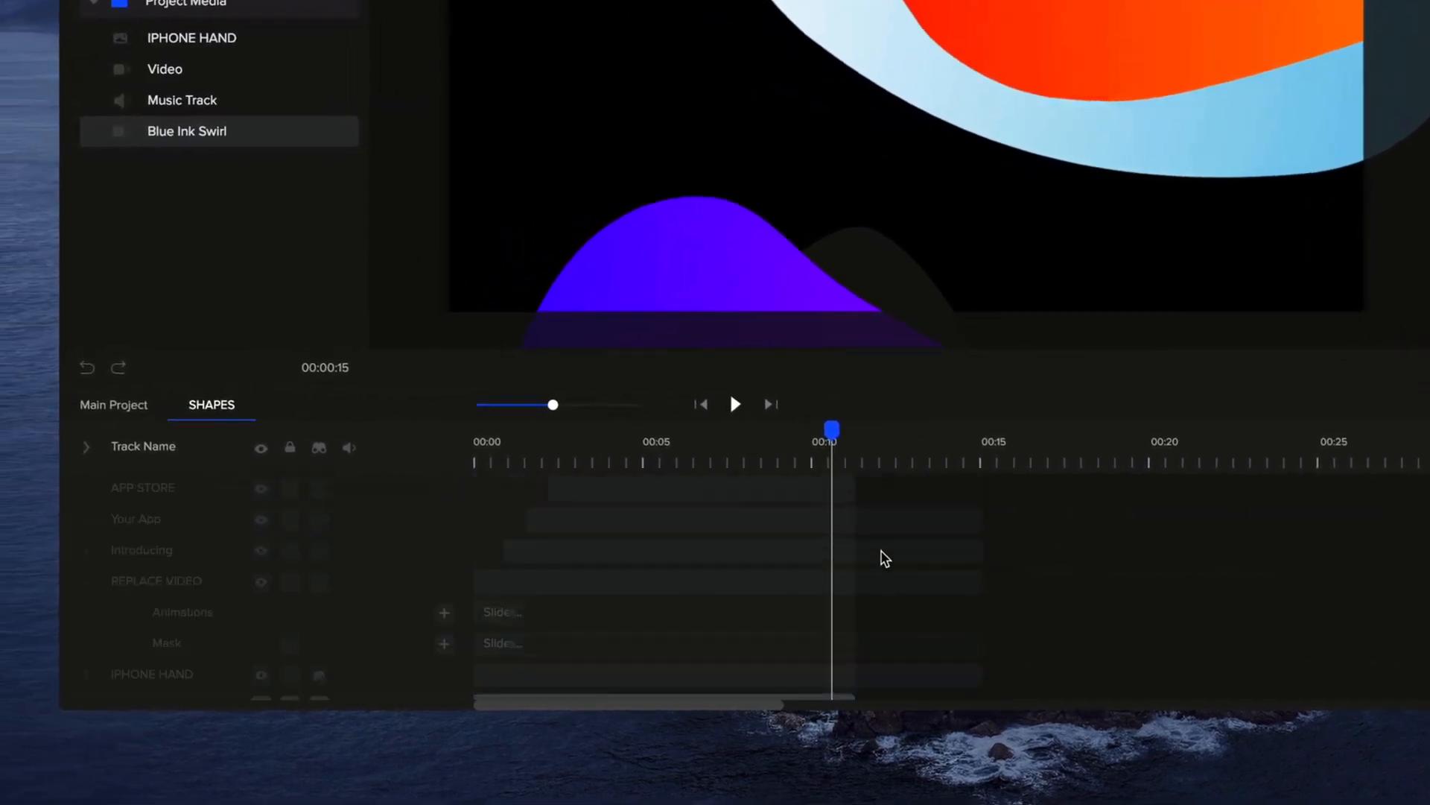
{"action": "scroll", "coordinate": [876, 589], "scroll_direction": "down", "scroll_amount": 5}
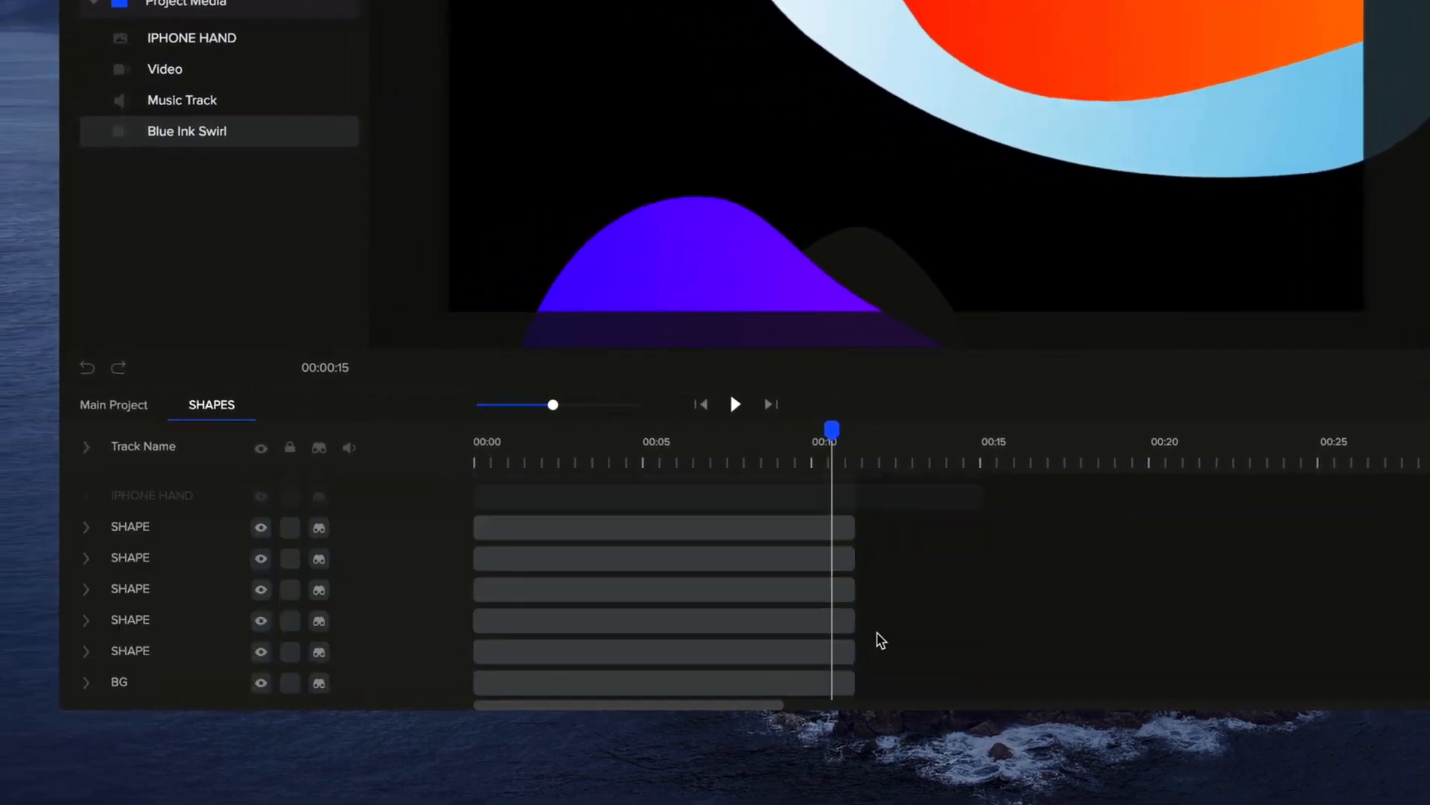
{"action": "left_click_drag", "start_coordinate": [553, 405], "coordinate": [569, 404]}
{"action": "scroll", "coordinate": [951, 642], "scroll_direction": "up", "scroll_amount": 3}
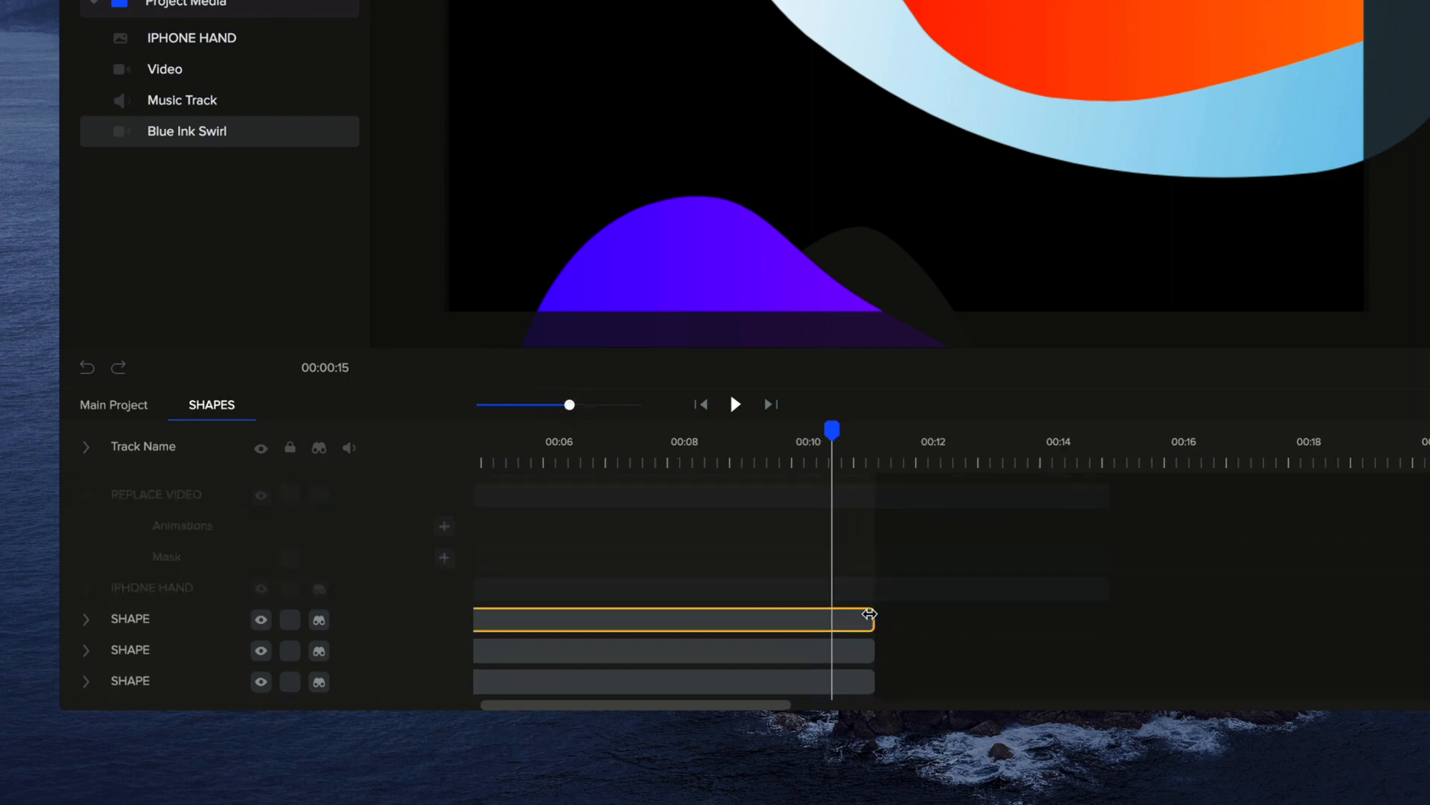
{"action": "left_click_drag", "start_coordinate": [870, 614], "coordinate": [1102, 613]}
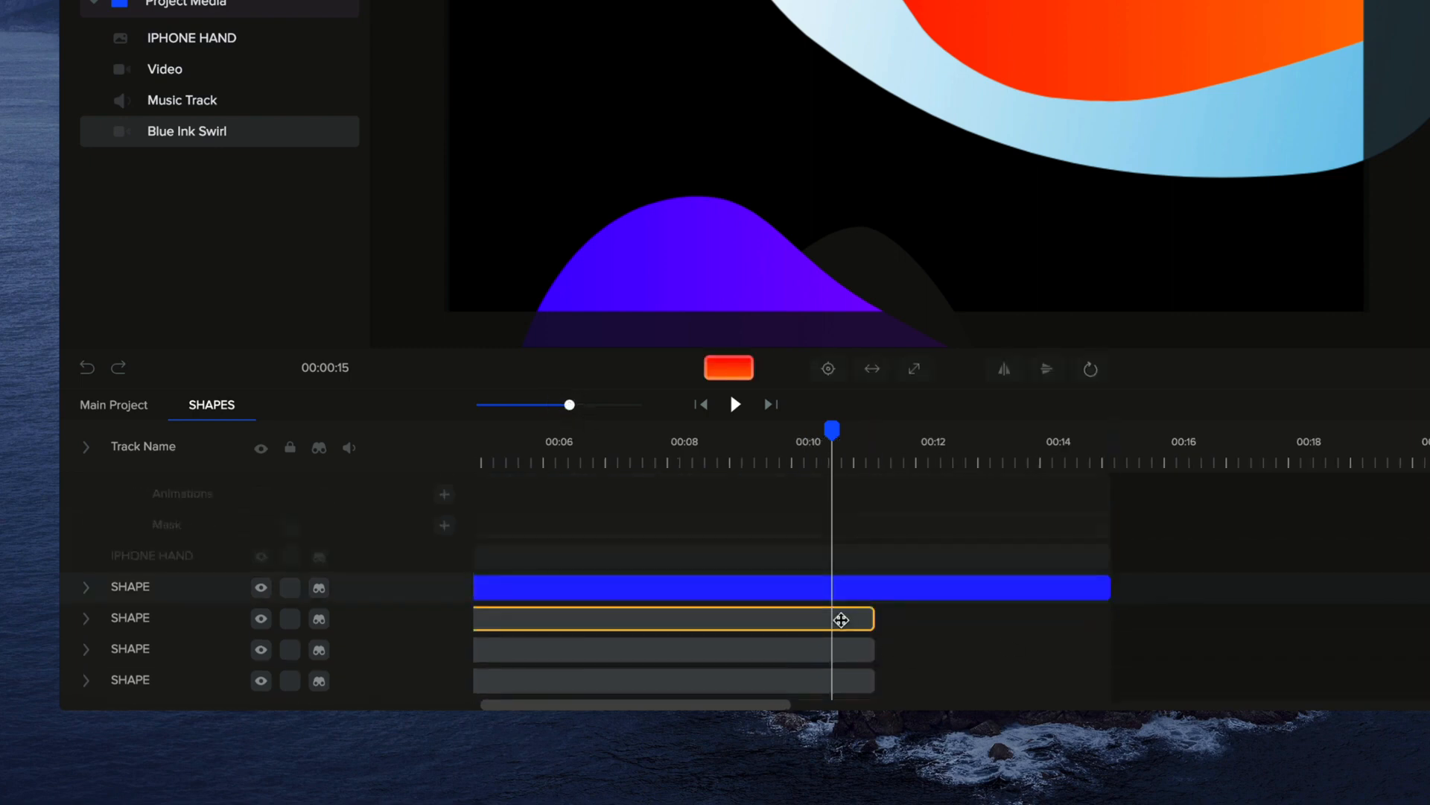
Extend the remaining SHAPE layers and the BG layer to about 15 seconds, and return to the main project
{"action": "left_click_drag", "start_coordinate": [870, 616], "coordinate": [1103, 614]}
{"action": "scroll", "coordinate": [954, 632], "scroll_direction": "down", "scroll_amount": 1}
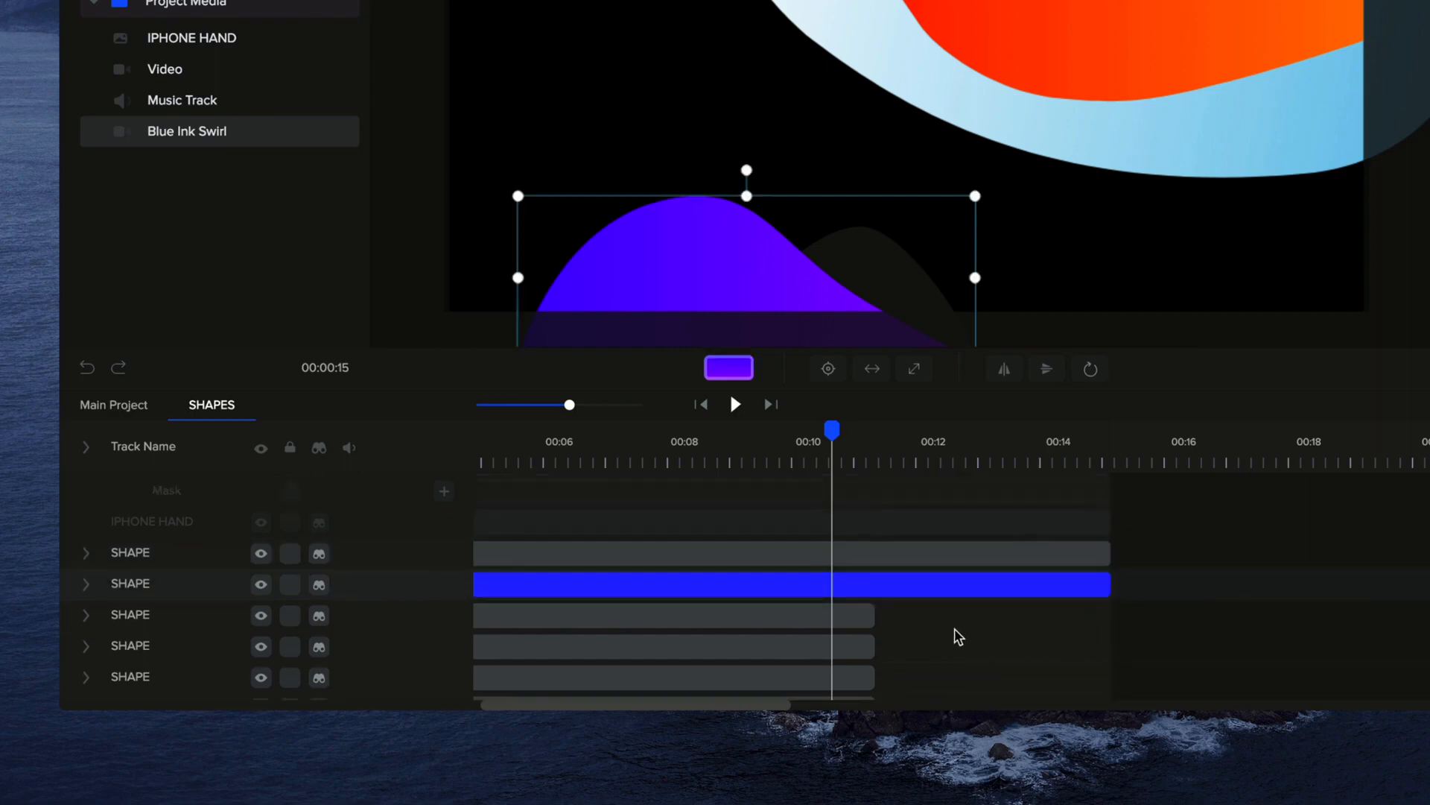
{"action": "left_click_drag", "start_coordinate": [871, 614], "coordinate": [1102, 614]}
{"action": "scroll", "coordinate": [926, 663], "scroll_direction": "down", "scroll_amount": 1}
{"action": "scroll", "coordinate": [1070, 645], "scroll_direction": "down", "scroll_amount": 1}
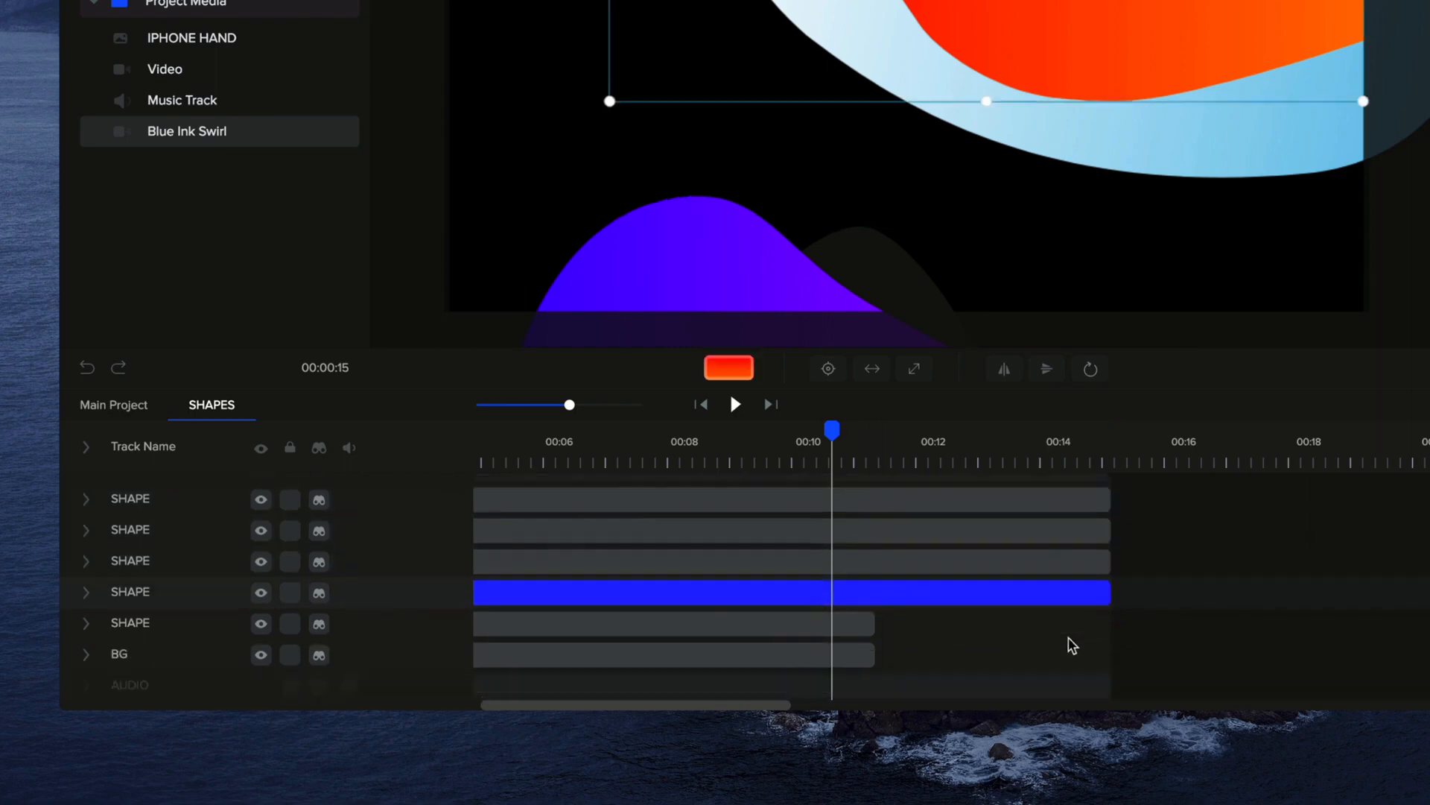
{"action": "left_click_drag", "start_coordinate": [874, 625], "coordinate": [1110, 615]}
{"action": "left_click_drag", "start_coordinate": [874, 654], "coordinate": [1110, 653]}
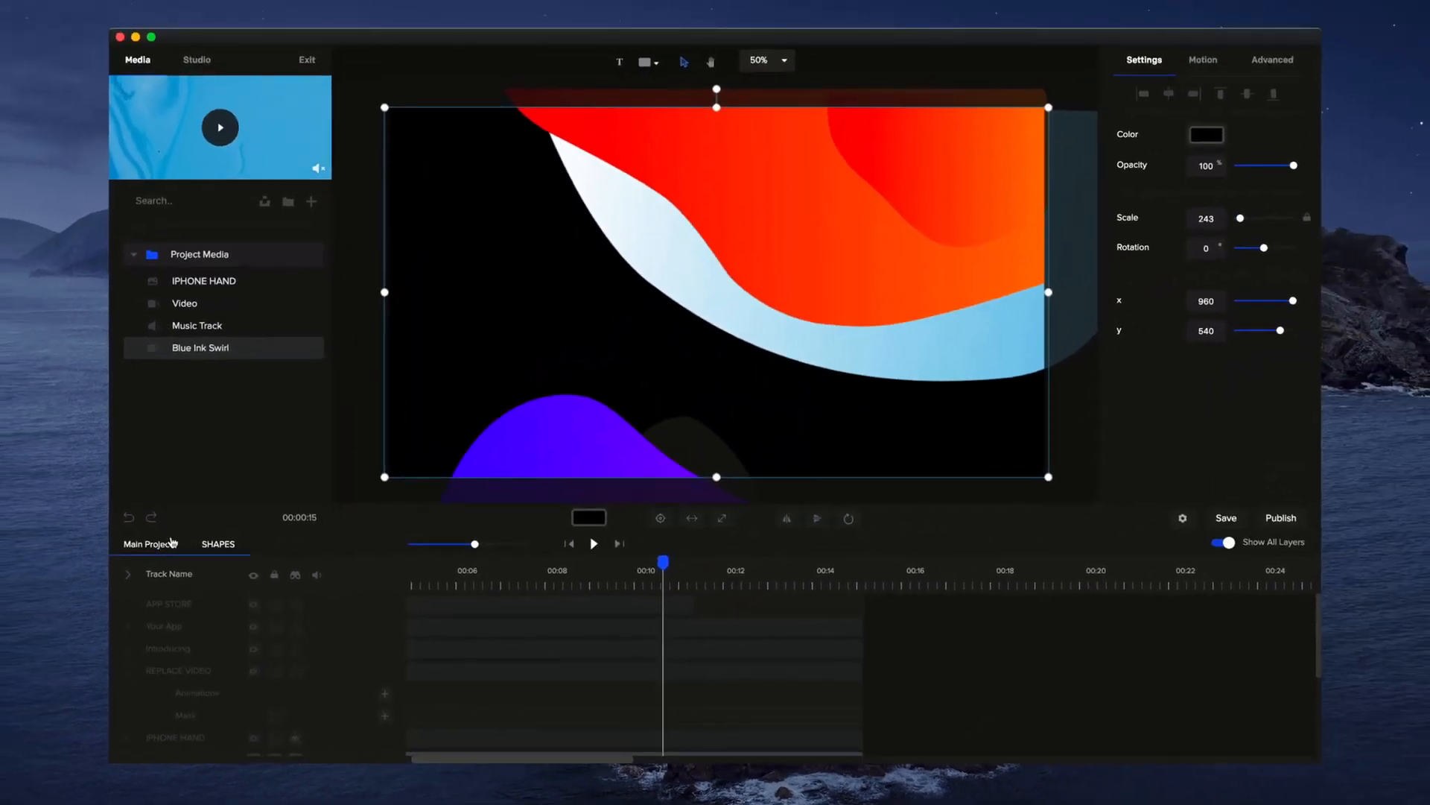
{"action": "left_click", "coordinate": [127, 425]}
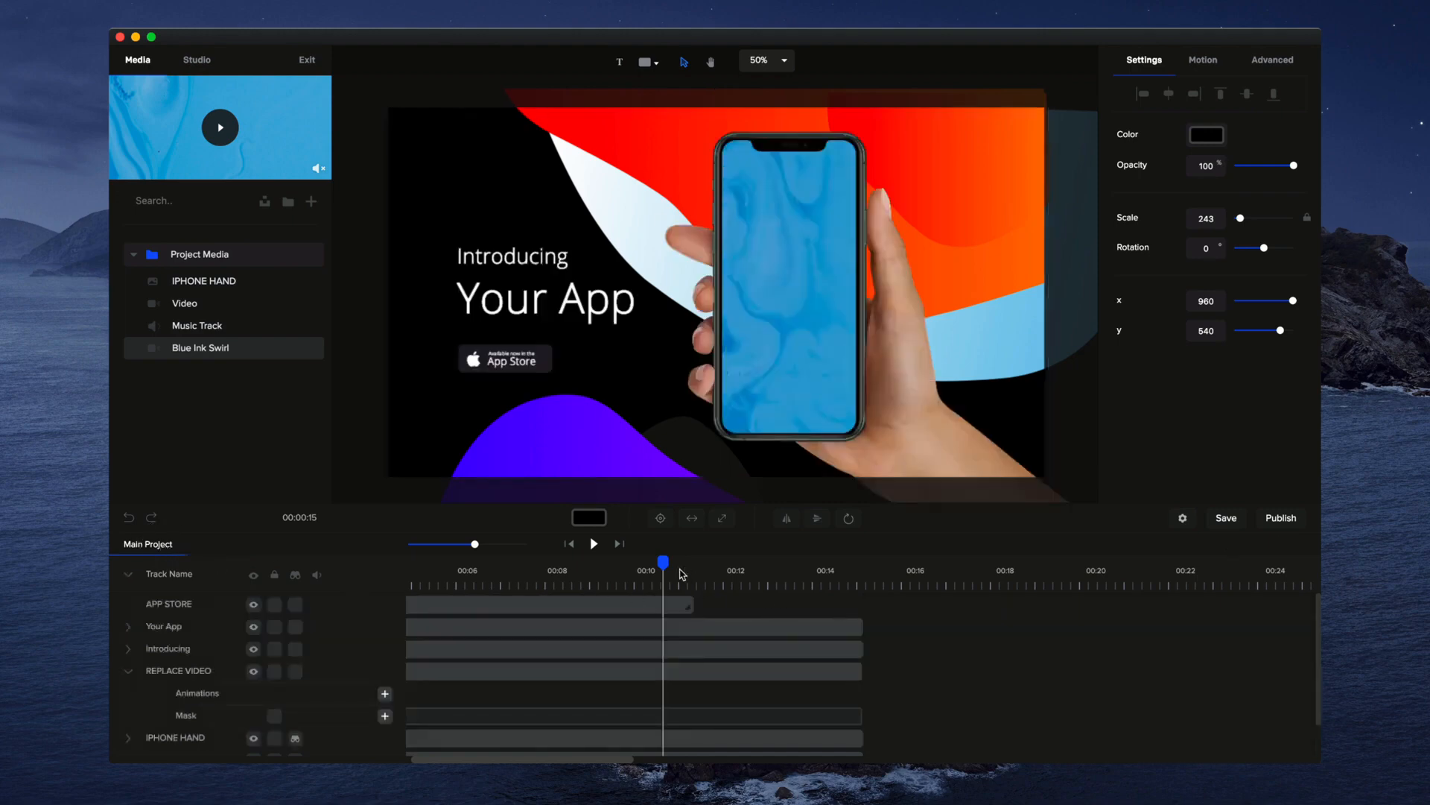
With the playhead near 13.5 seconds, extend the SHAPE, both text and APPLE LOGO layers inside APP STORE to about 15 seconds and return to the main project
{"action": "left_click", "coordinate": [805, 572]}
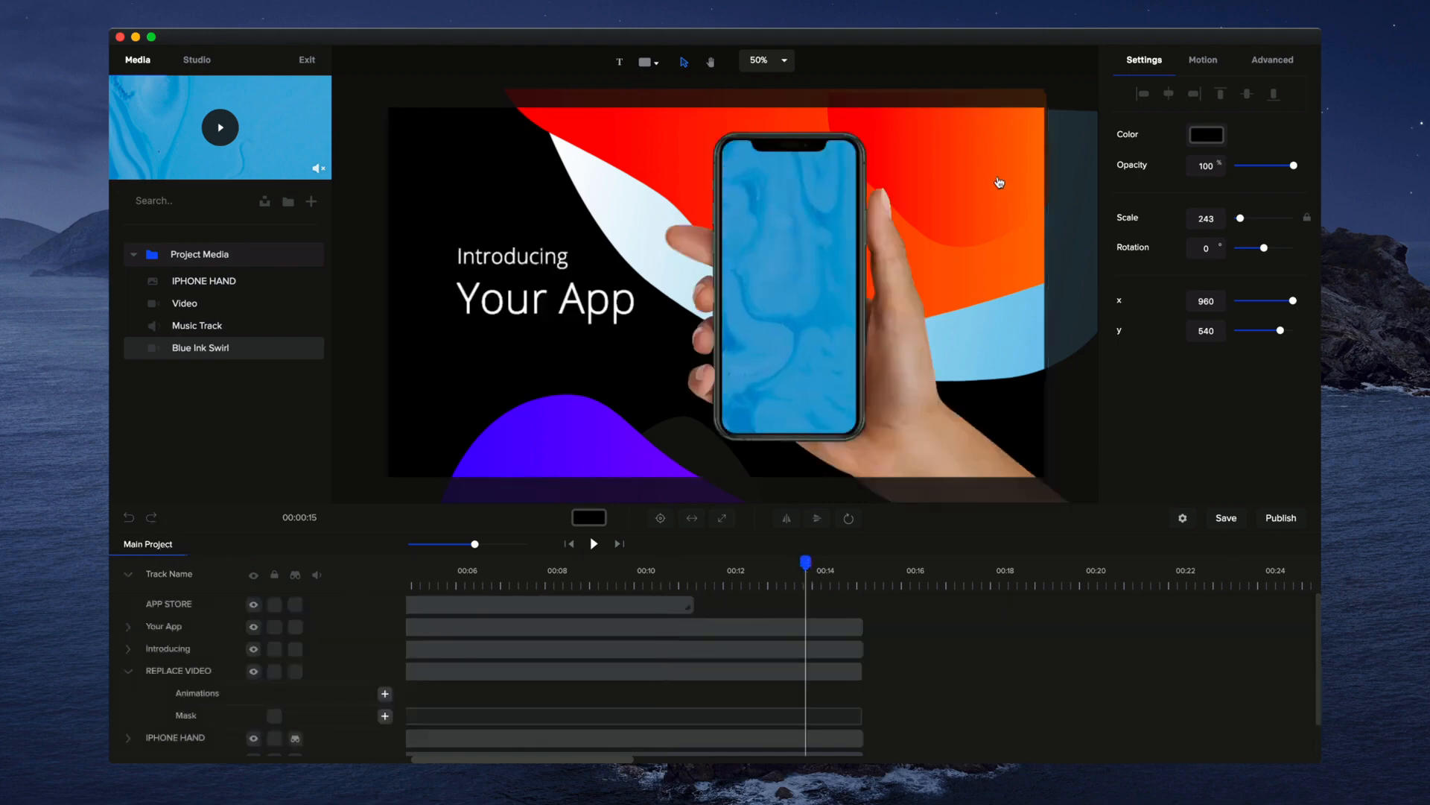
{"action": "double_click", "coordinate": [594, 603]}
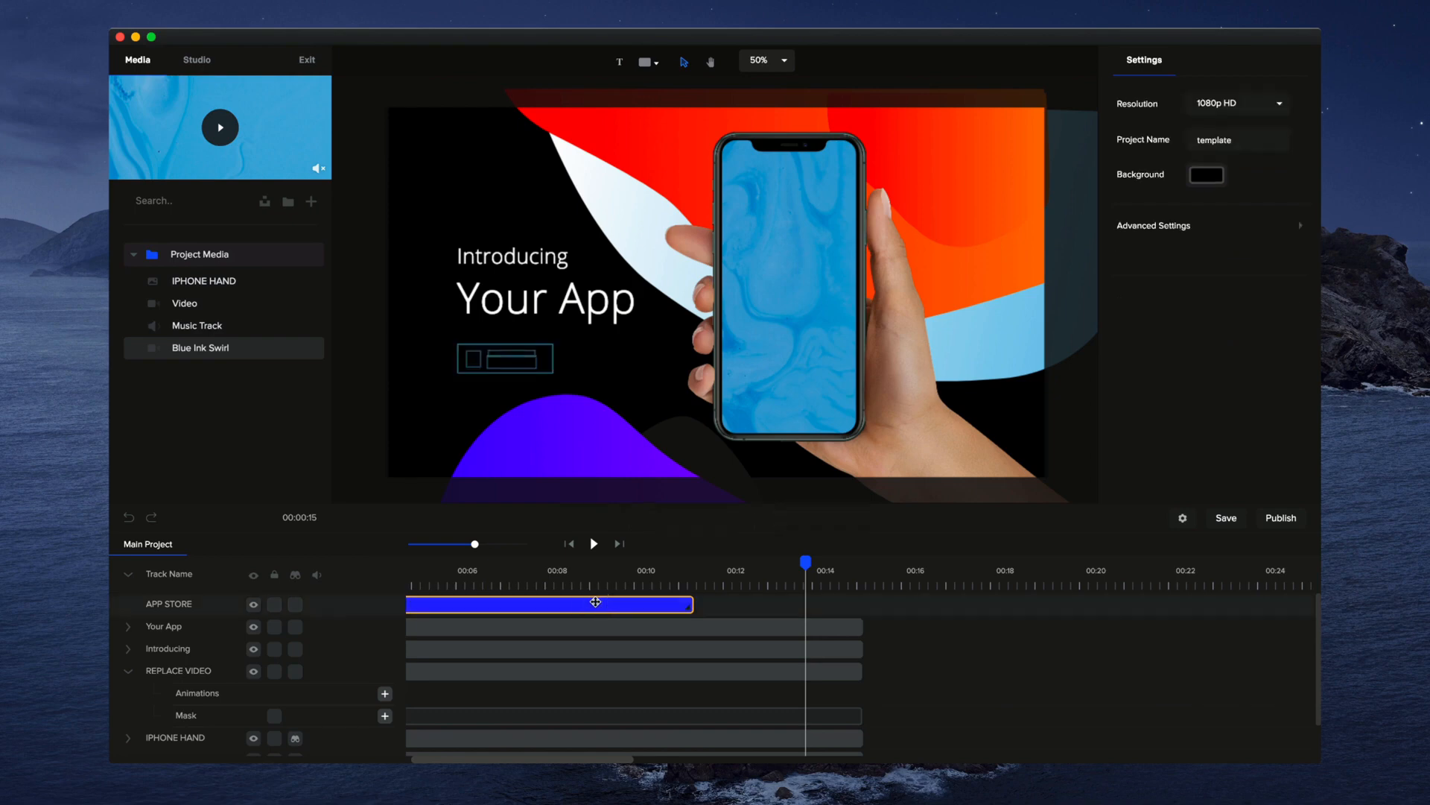
{"action": "left_click_drag", "start_coordinate": [692, 671], "coordinate": [862, 670]}
{"action": "left_click_drag", "start_coordinate": [696, 650], "coordinate": [863, 651]}
{"action": "left_click_drag", "start_coordinate": [691, 626], "coordinate": [863, 627]}
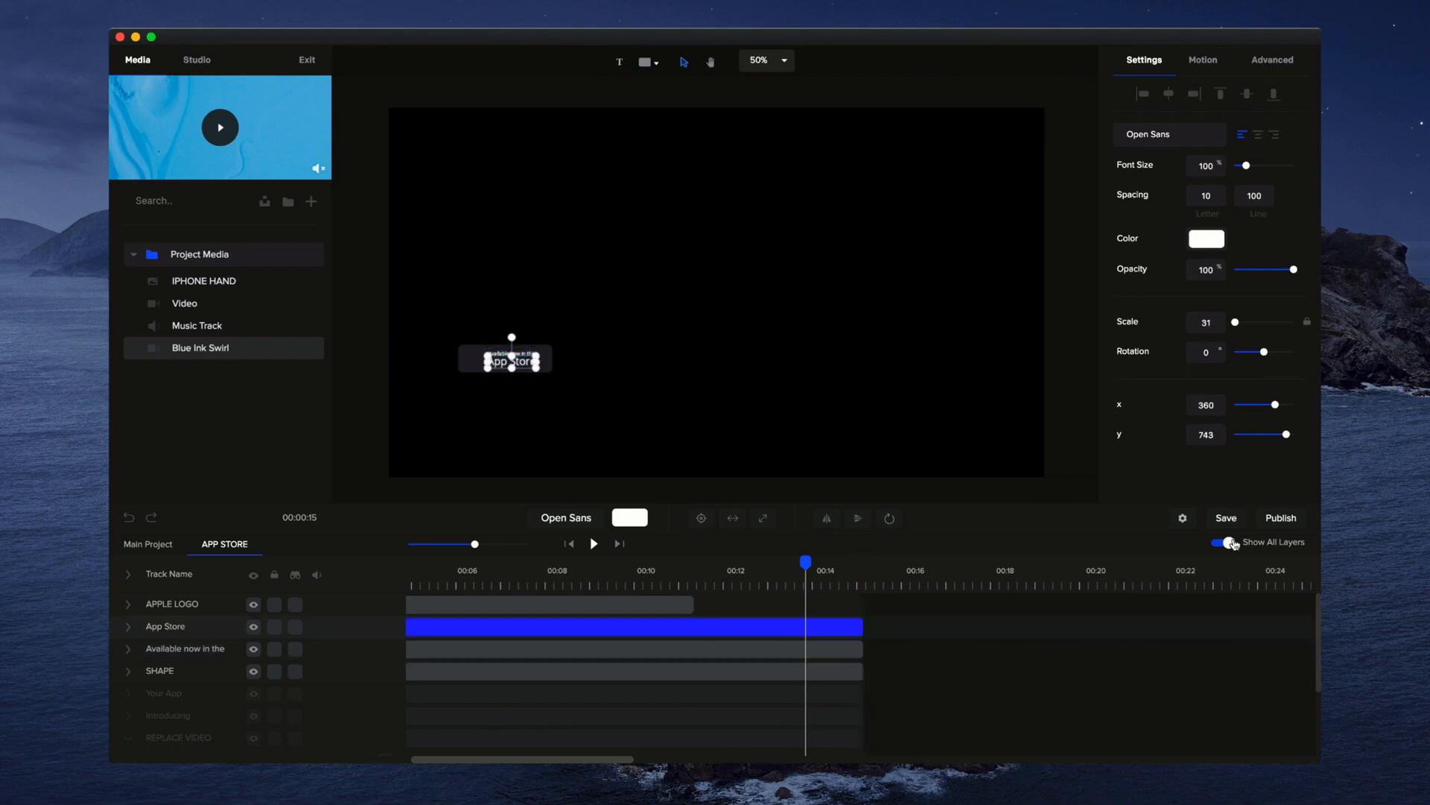
{"action": "left_click_drag", "start_coordinate": [694, 604], "coordinate": [863, 604]}
{"action": "left_click", "coordinate": [1229, 543]}
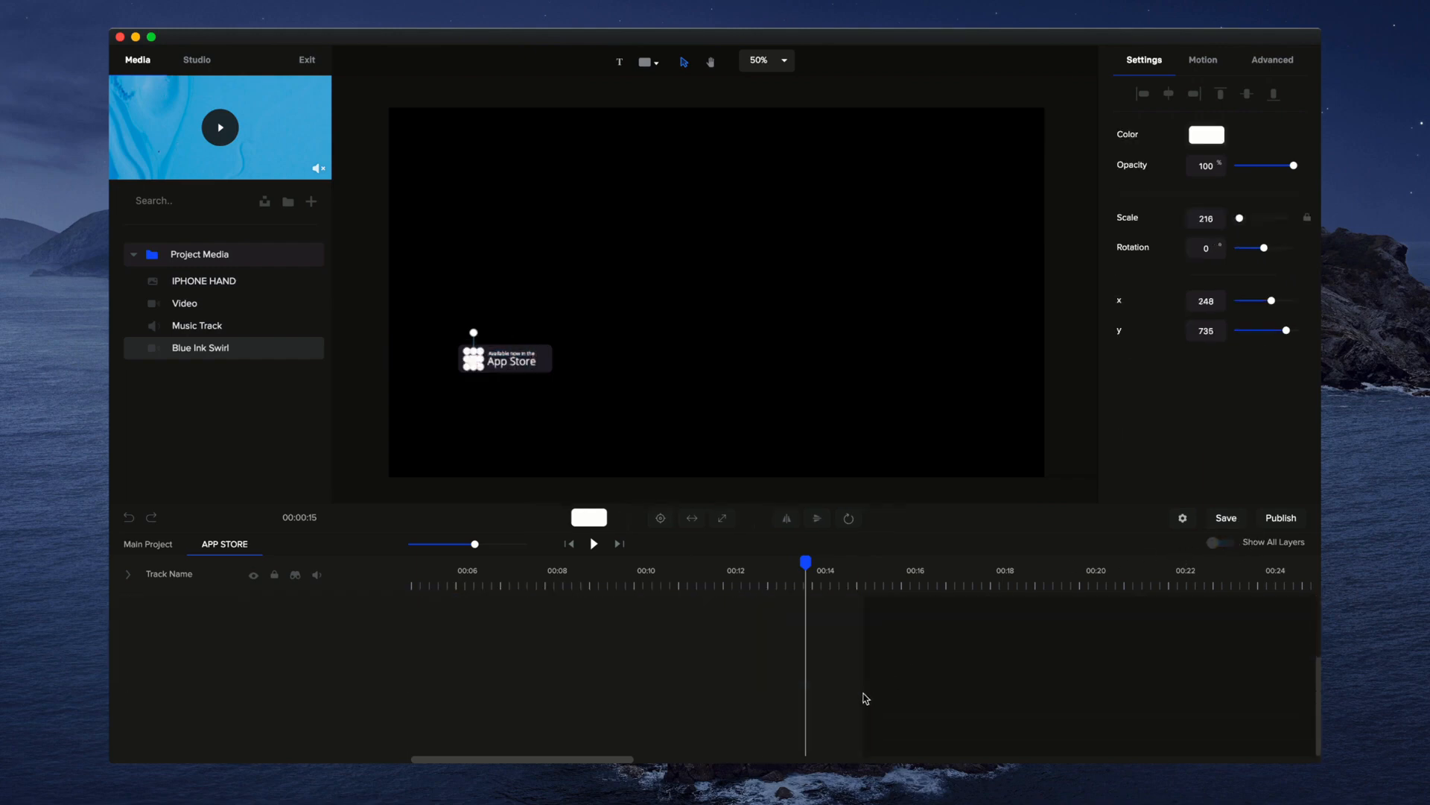
{"action": "left_click", "coordinate": [167, 543]}
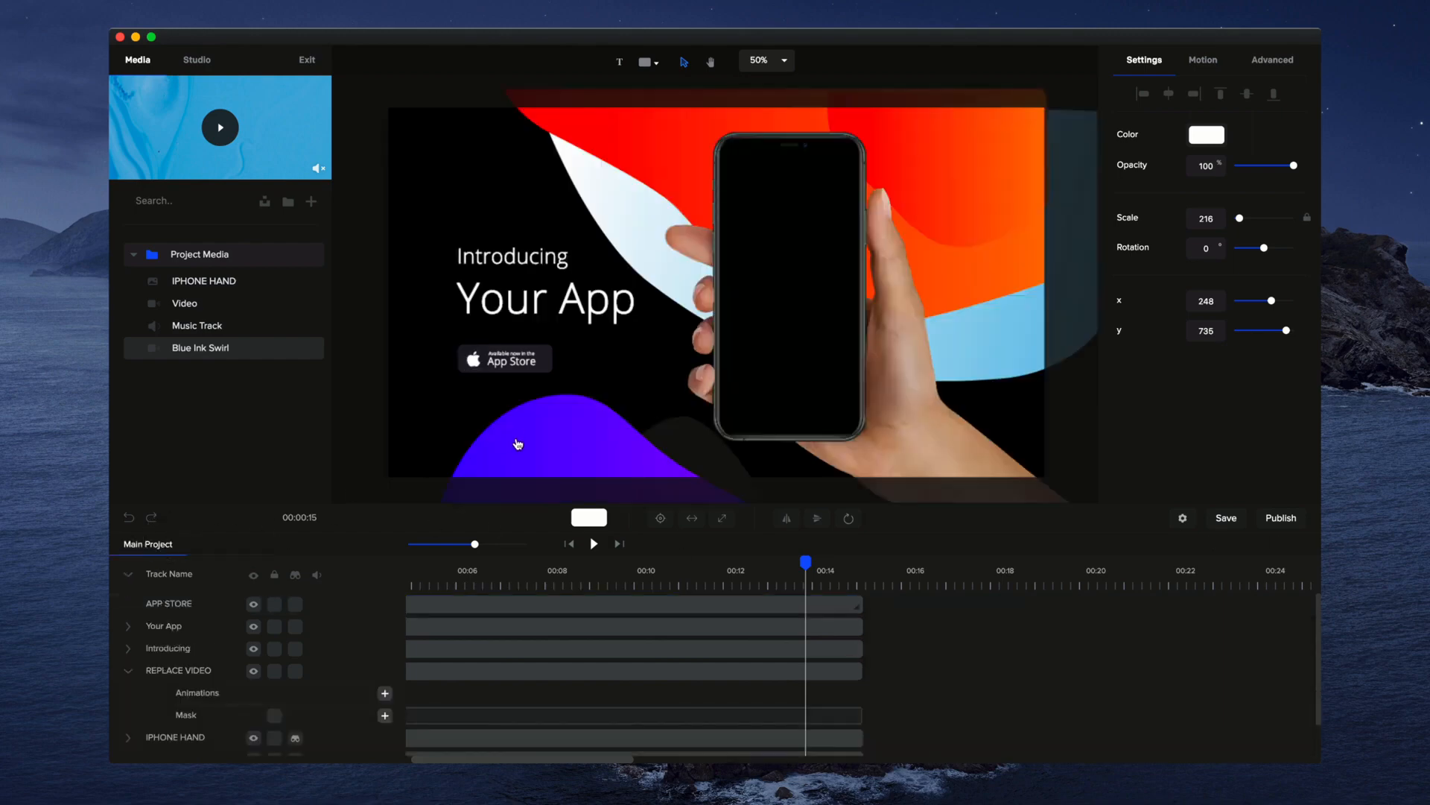
Return the playhead to the start, zoom the timeline out to show the full clips, and collapse all tracks
{"action": "left_click_drag", "start_coordinate": [807, 562], "coordinate": [246, 575]}
{"action": "left_click", "coordinate": [469, 737]}
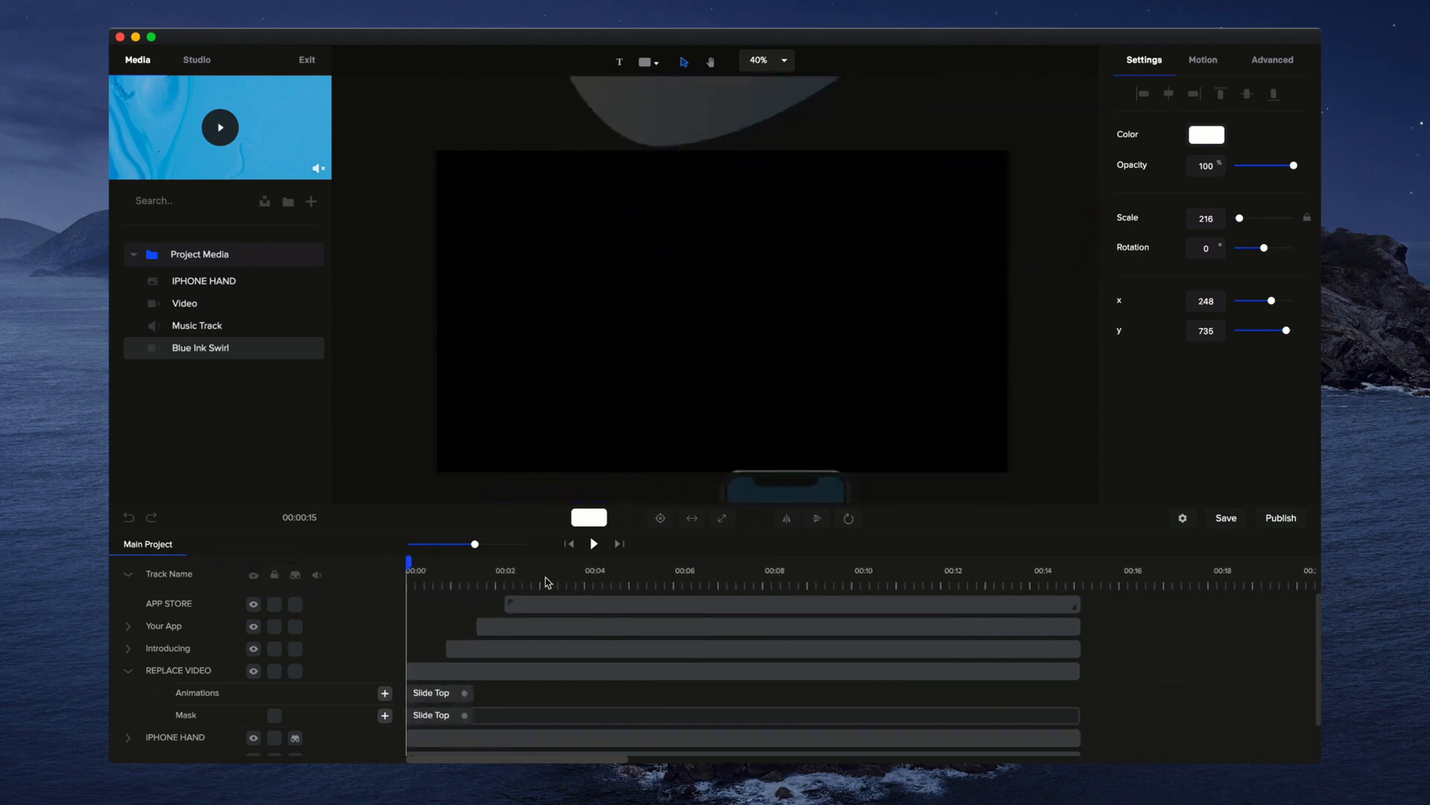
{"action": "left_click_drag", "start_coordinate": [475, 545], "coordinate": [457, 544]}
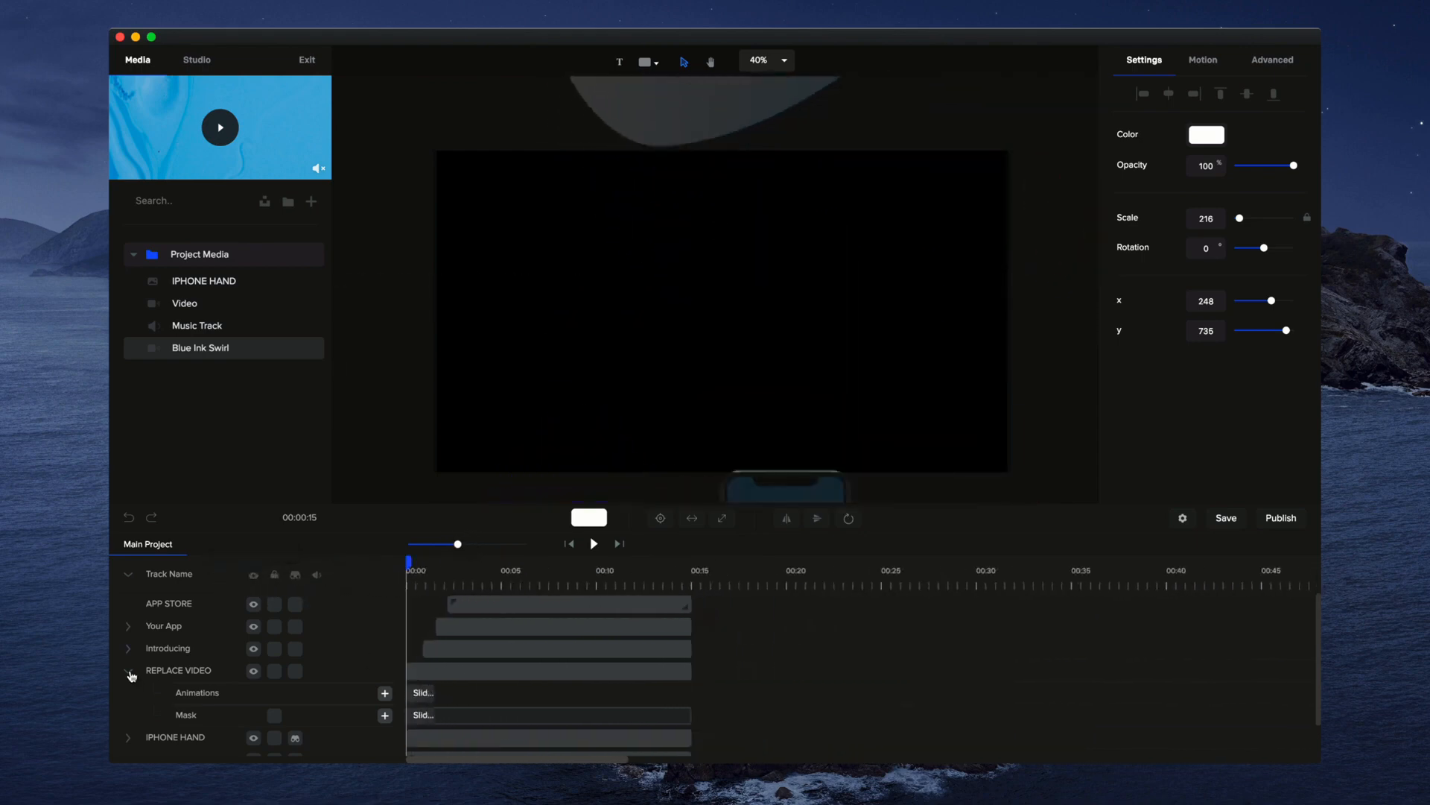
{"action": "left_click", "coordinate": [131, 576]}
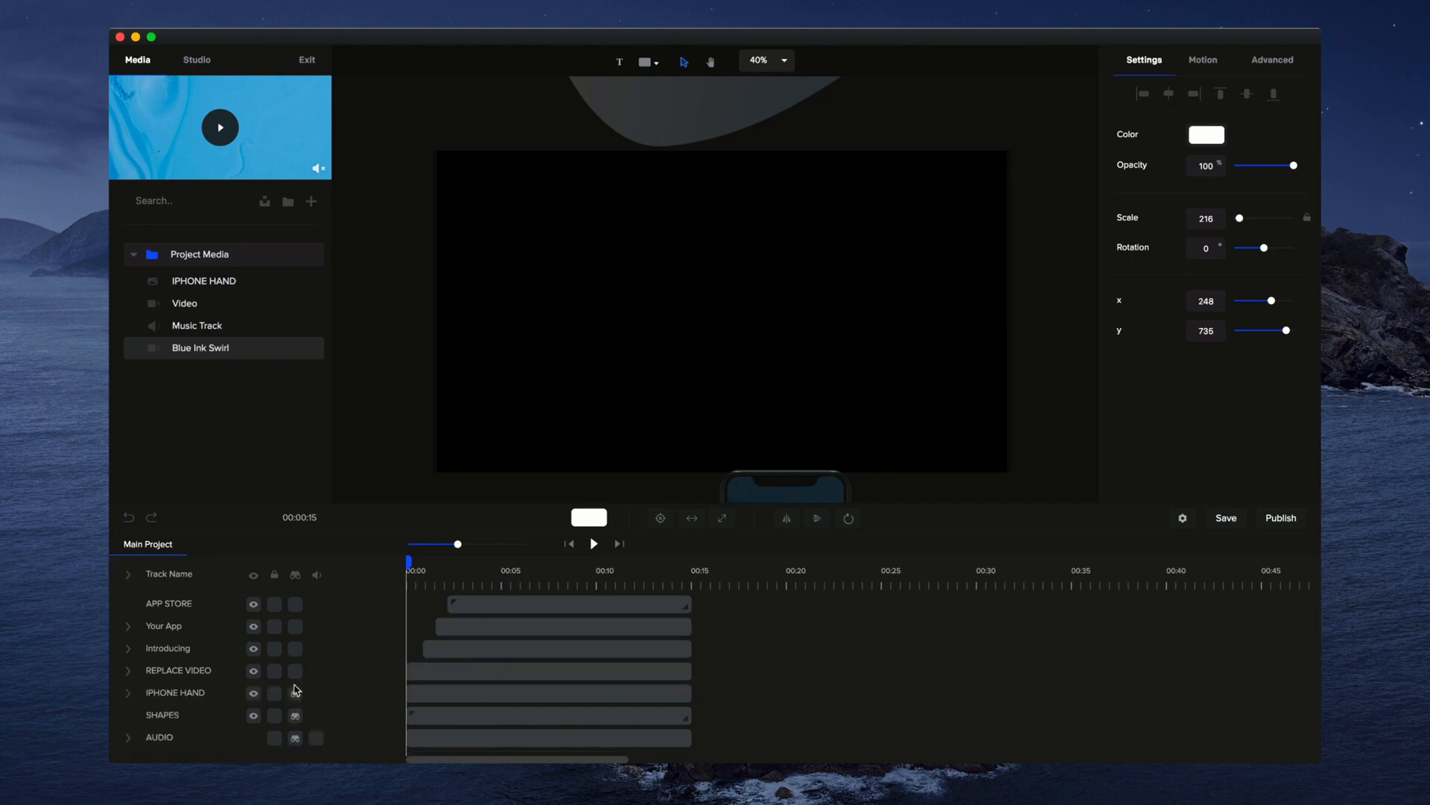
Hide the marked tracks, play the project from the start to about 11 seconds, and show the marked tracks again
{"action": "left_click", "coordinate": [295, 575]}
{"action": "left_click", "coordinate": [596, 544]}
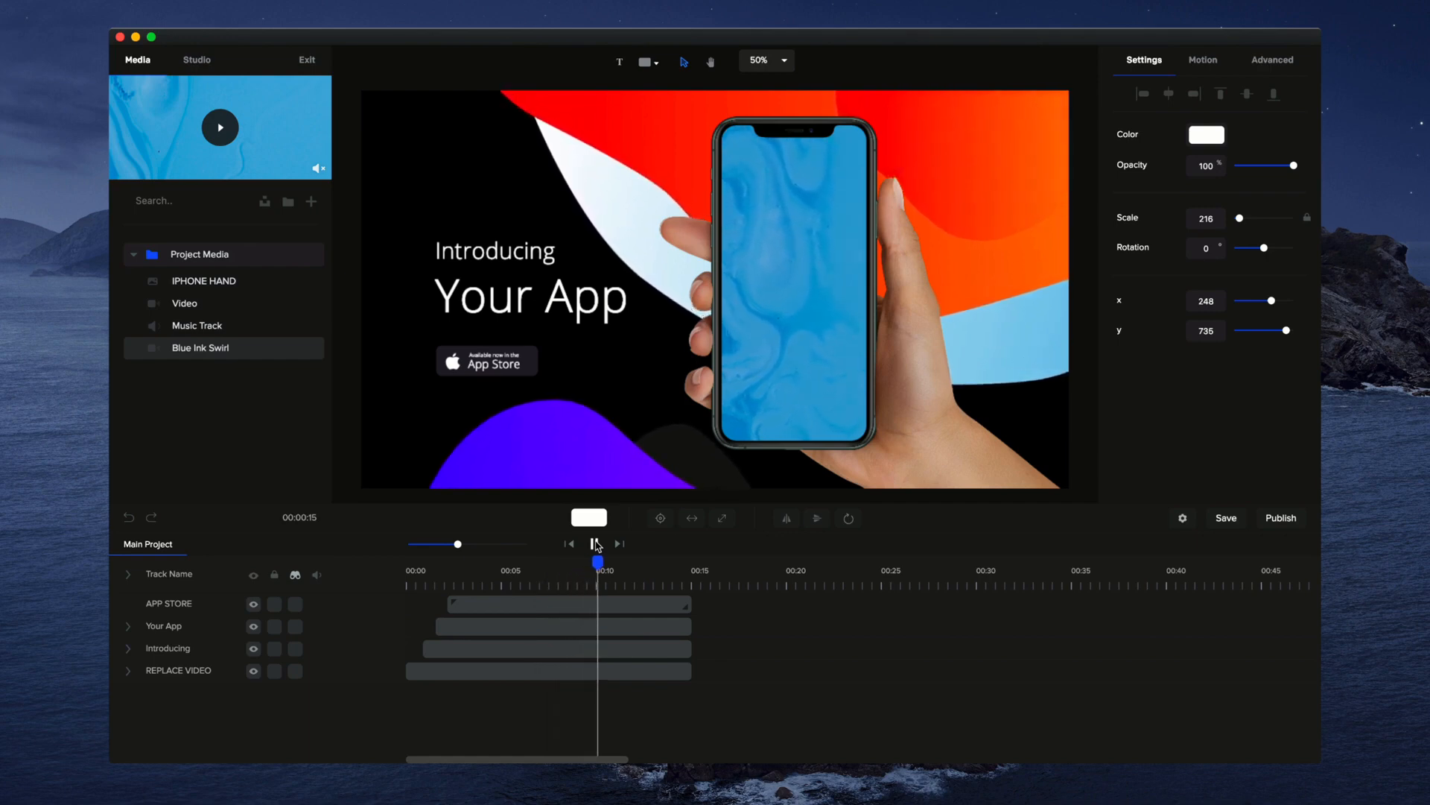
{"action": "left_click", "coordinate": [595, 544]}
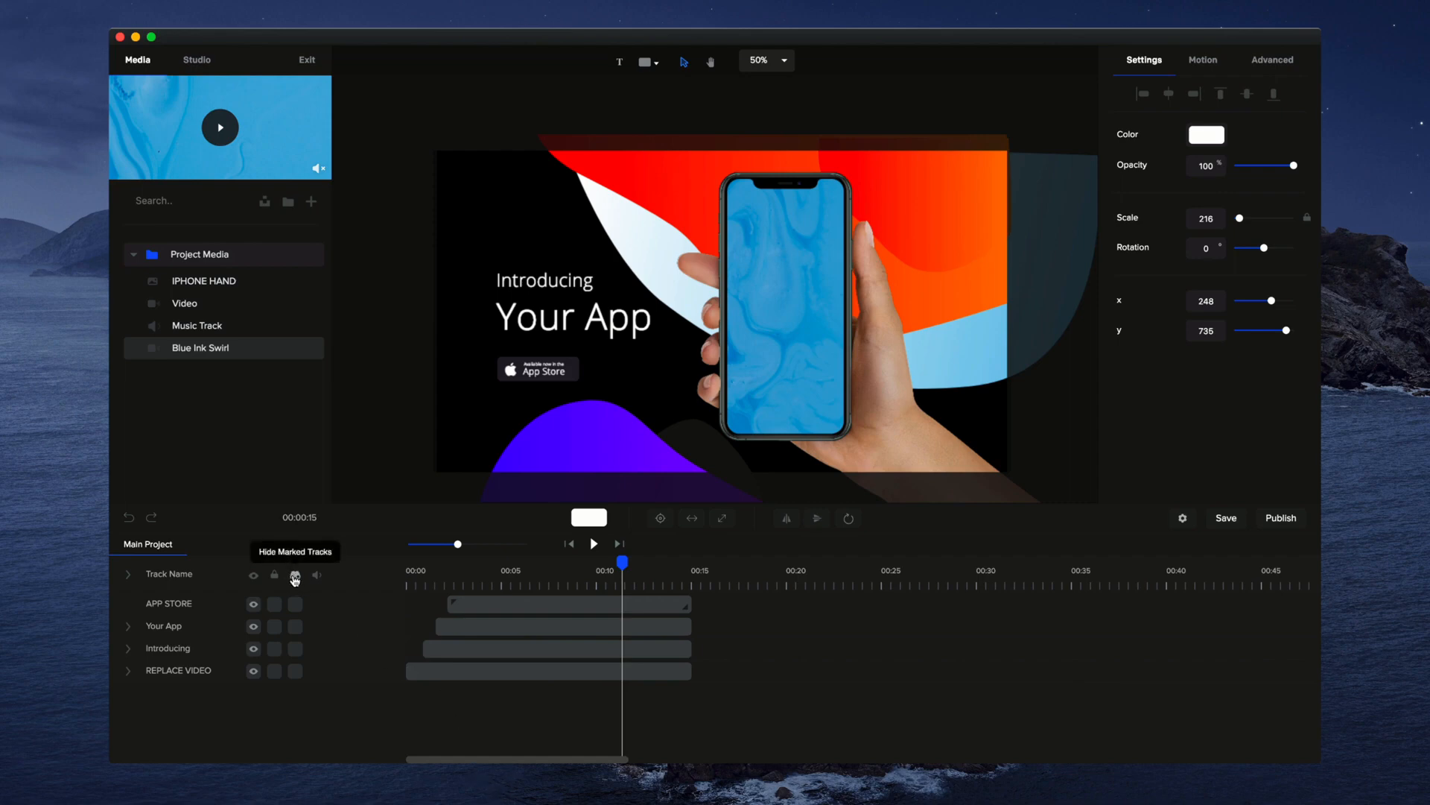
{"action": "left_click", "coordinate": [295, 576]}
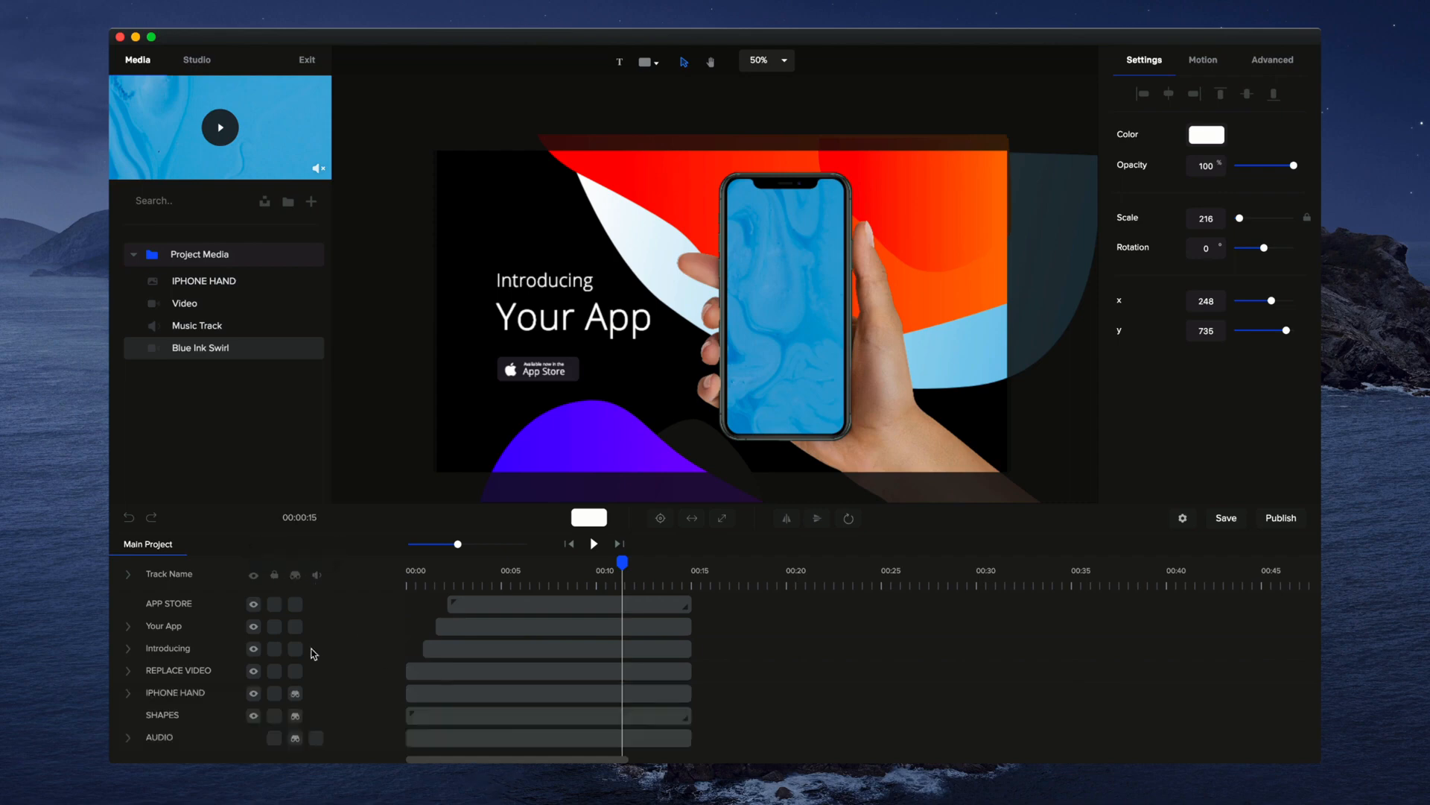
Lock the SHAPES and IPHONE HAND tracks
{"action": "left_click", "coordinate": [625, 423]}
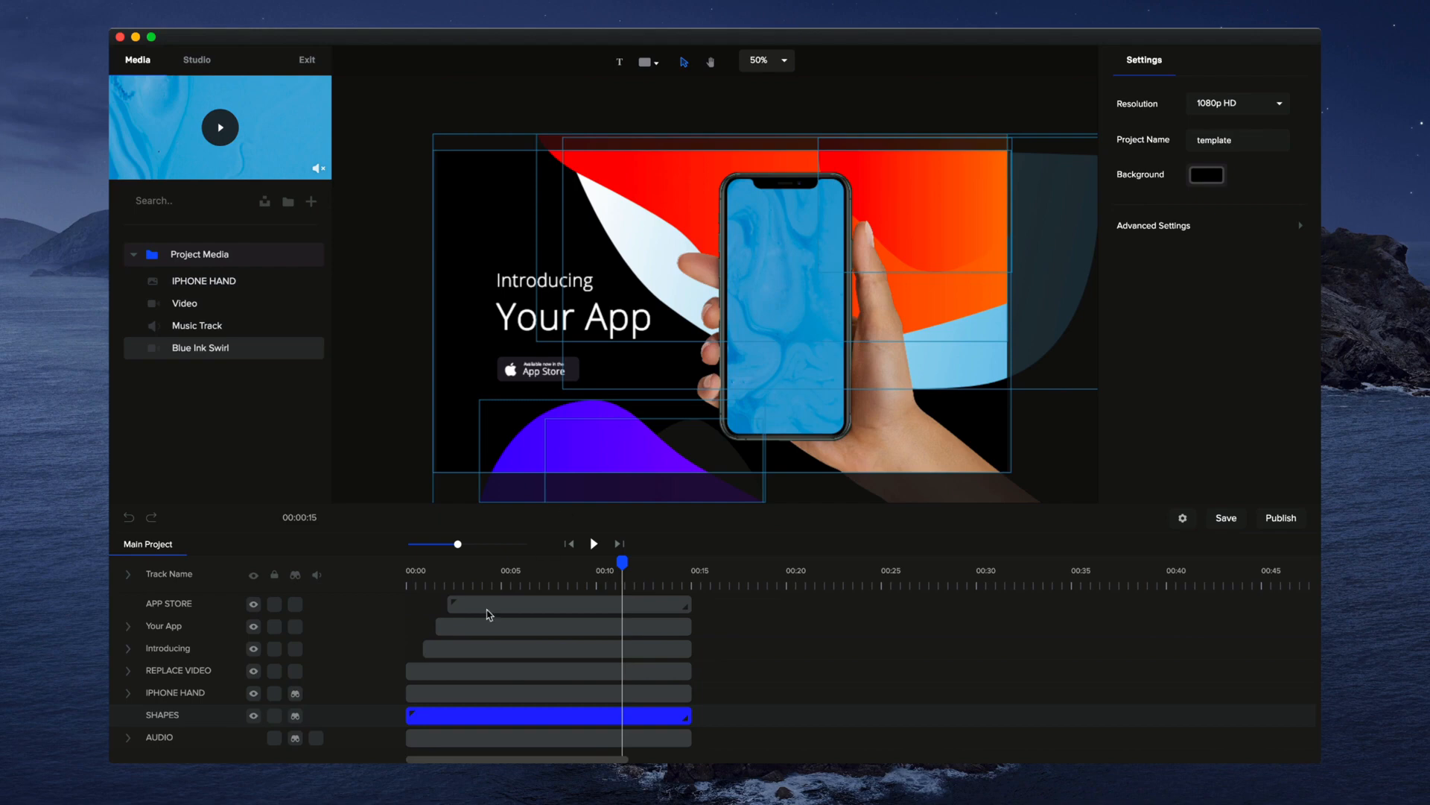
{"action": "left_click", "coordinate": [275, 717]}
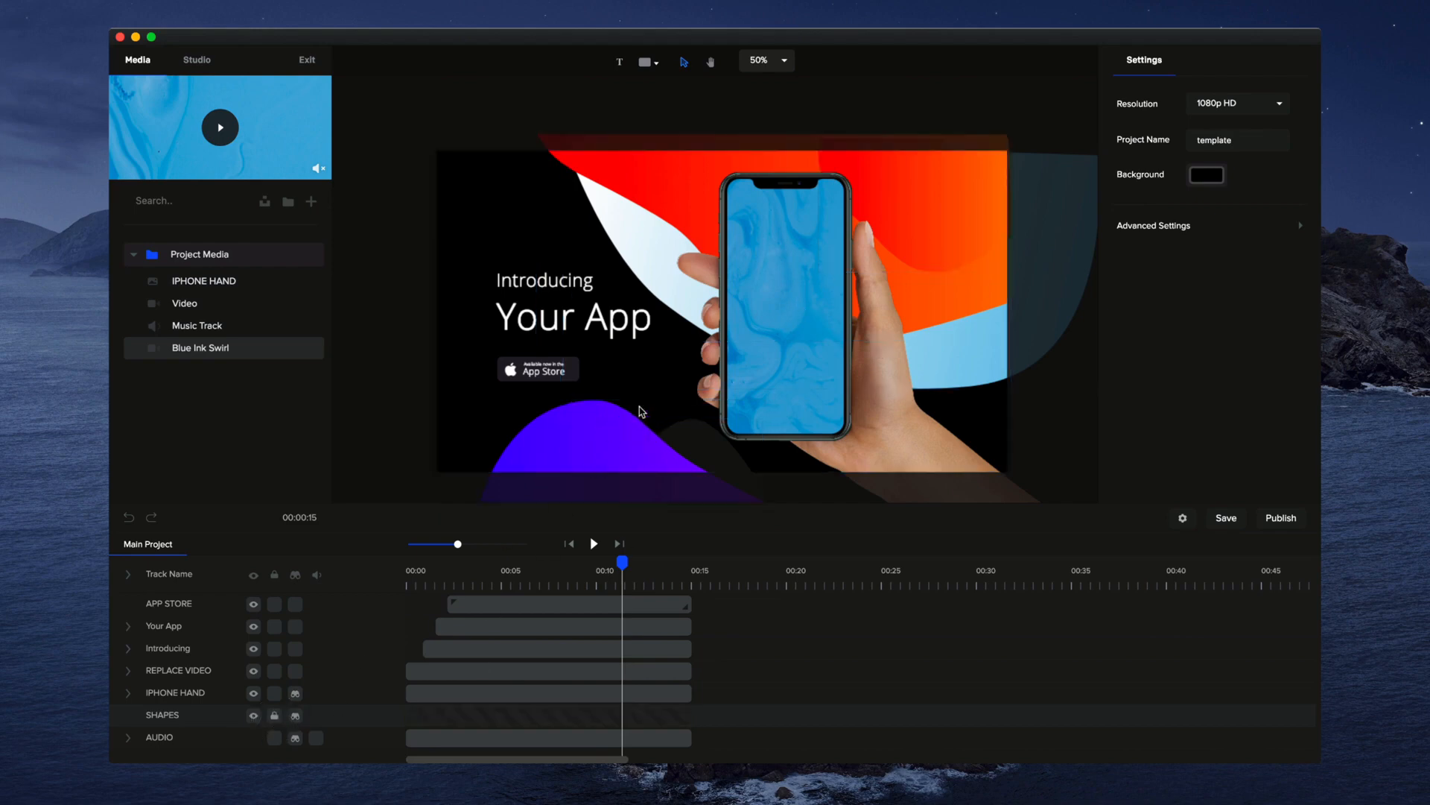
{"action": "left_click", "coordinate": [273, 696]}
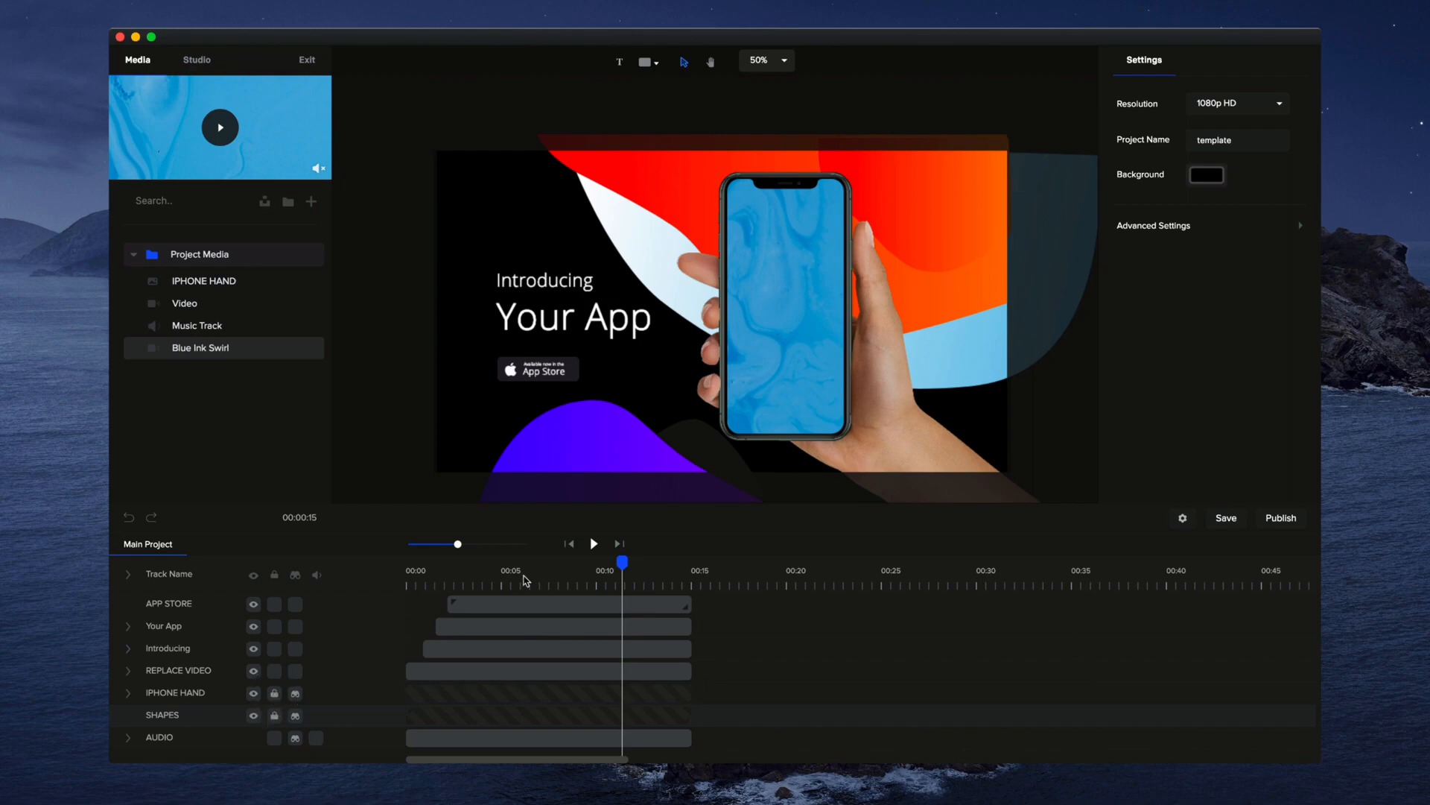
Lock the mask of the REPLACE VIDEO track, select the phone screen video on the canvas, and collapse its track
{"action": "left_click", "coordinate": [794, 364]}
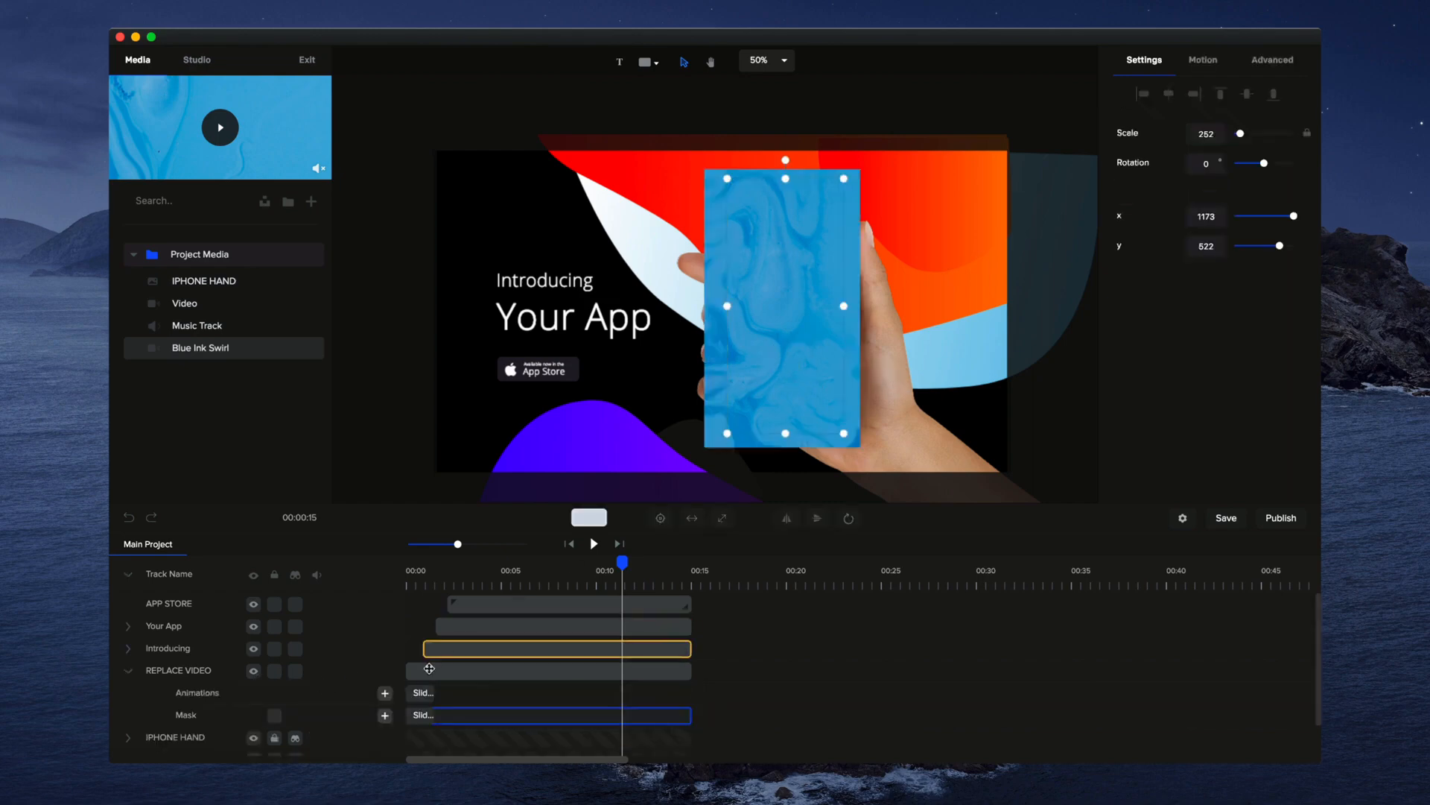
{"action": "left_click", "coordinate": [275, 715]}
{"action": "left_click", "coordinate": [663, 366]}
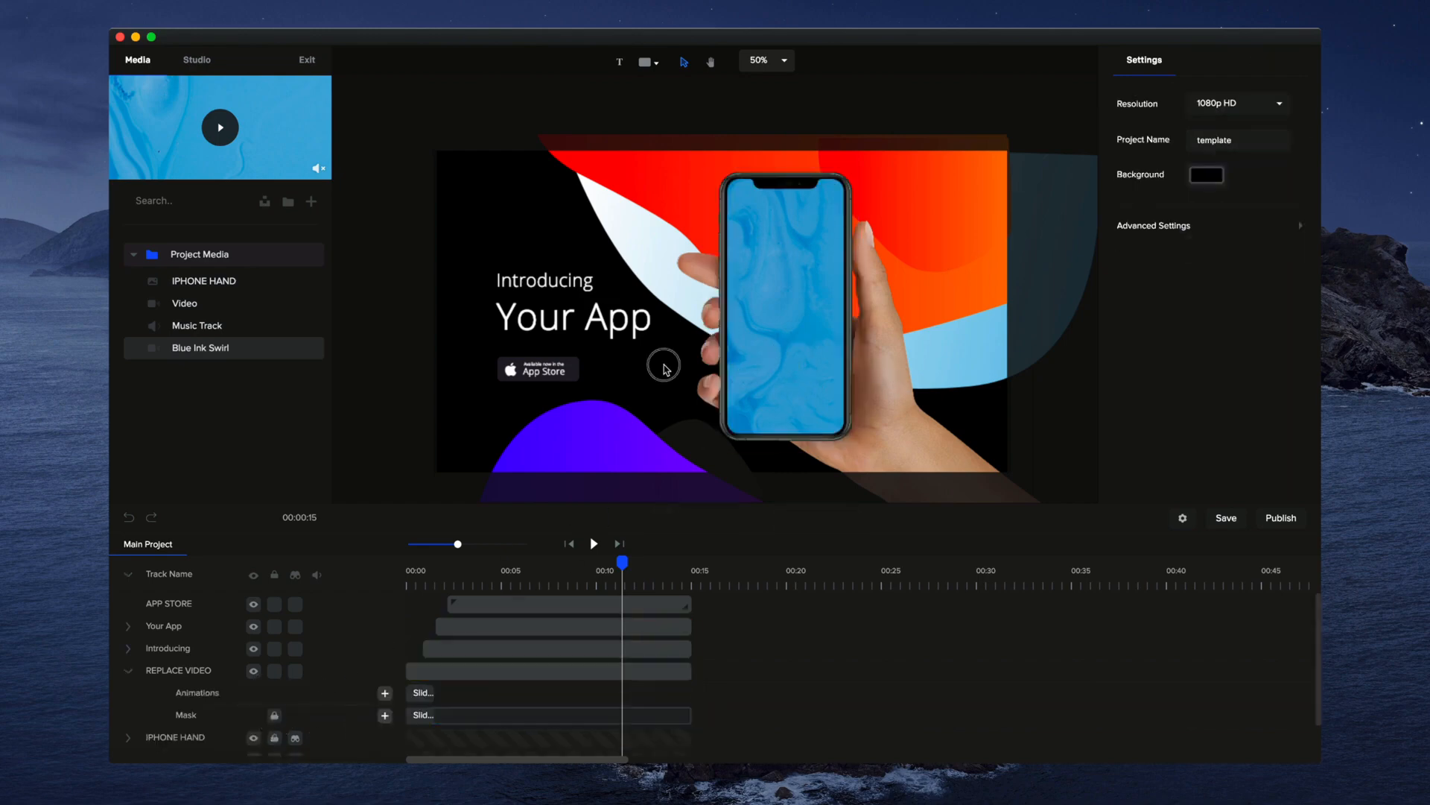
{"action": "left_click", "coordinate": [807, 312]}
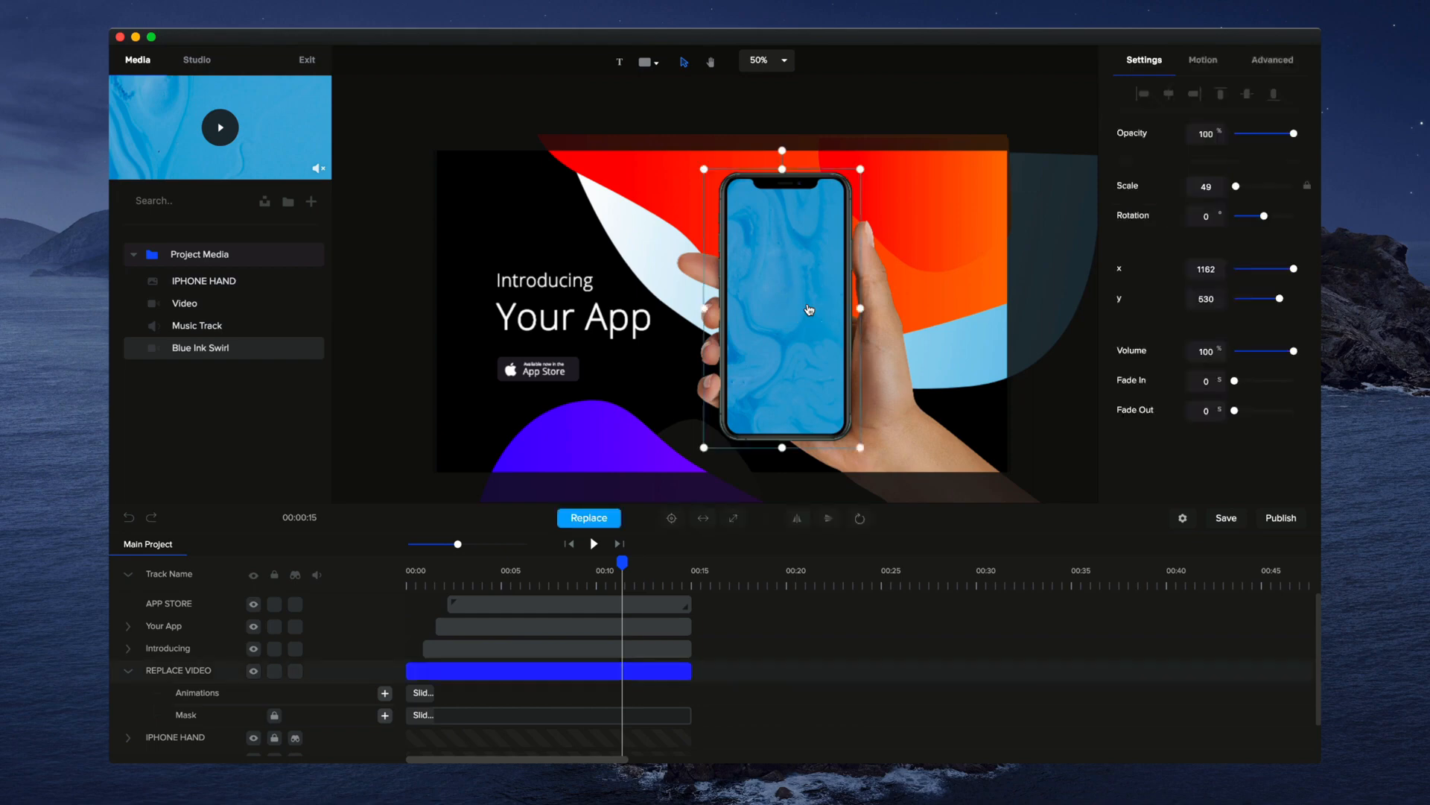
{"action": "left_click", "coordinate": [129, 672]}
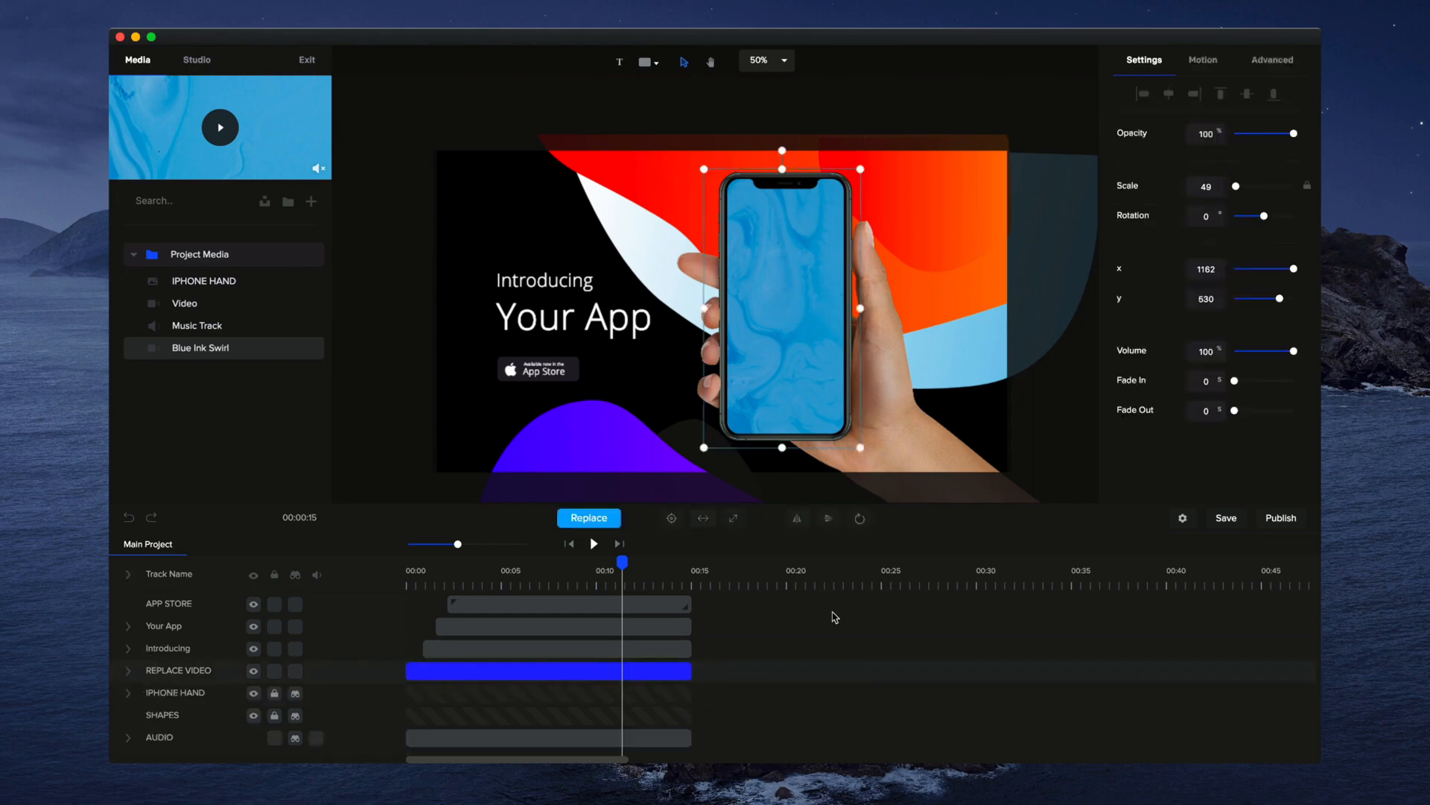